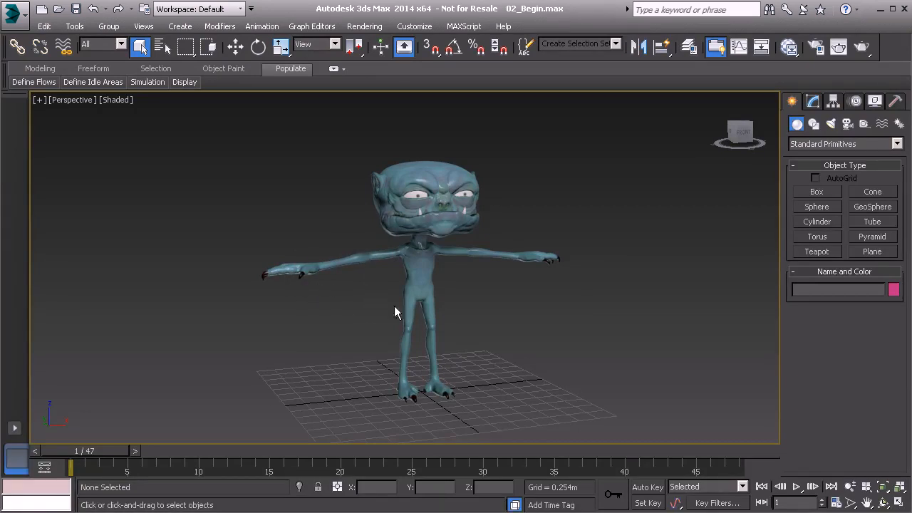
# Step: Examine the character model in the perspective view from the front and the side, including its arms, legs and feet
pyautogui.keyDown('alt'); pyautogui.moveTo(317, 272); pyautogui.dragTo(316, 293, button='middle'); pyautogui.keyUp('alt')
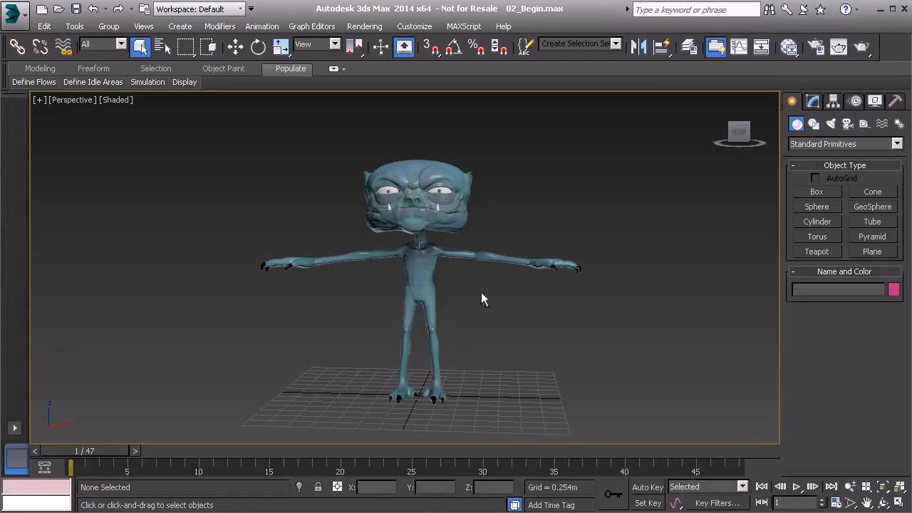
pyautogui.moveTo(357, 295)
pyautogui.keyDown('alt'); pyautogui.mouseDown(button='middle')
pyautogui.moveTo(377, 284)
pyautogui.moveTo(356, 281)
pyautogui.mouseUp(button='middle'); pyautogui.keyUp('alt')
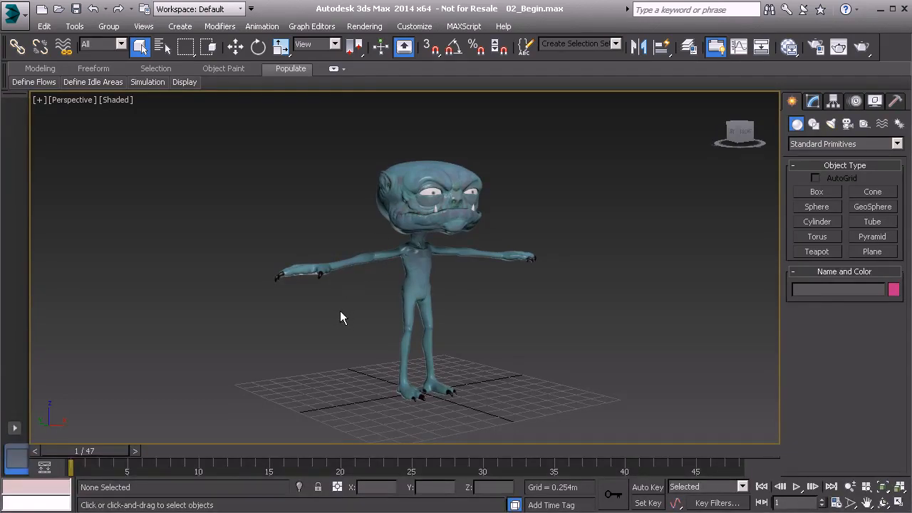
pyautogui.keyDown('alt'); pyautogui.moveTo(370, 298); pyautogui.dragTo(338, 312, button='middle'); pyautogui.keyUp('alt')
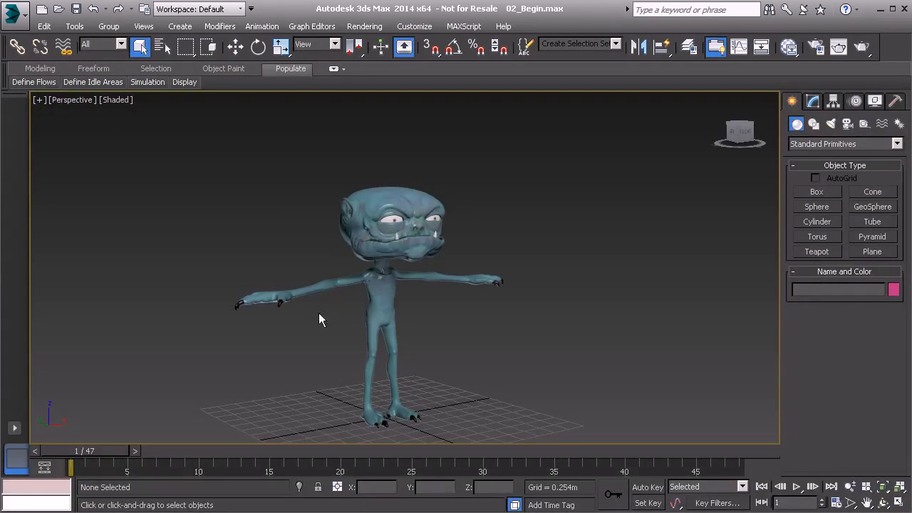
pyautogui.keyDown('alt'); pyautogui.moveTo(315, 315); pyautogui.dragTo(261, 315, button='middle'); pyautogui.keyUp('alt')
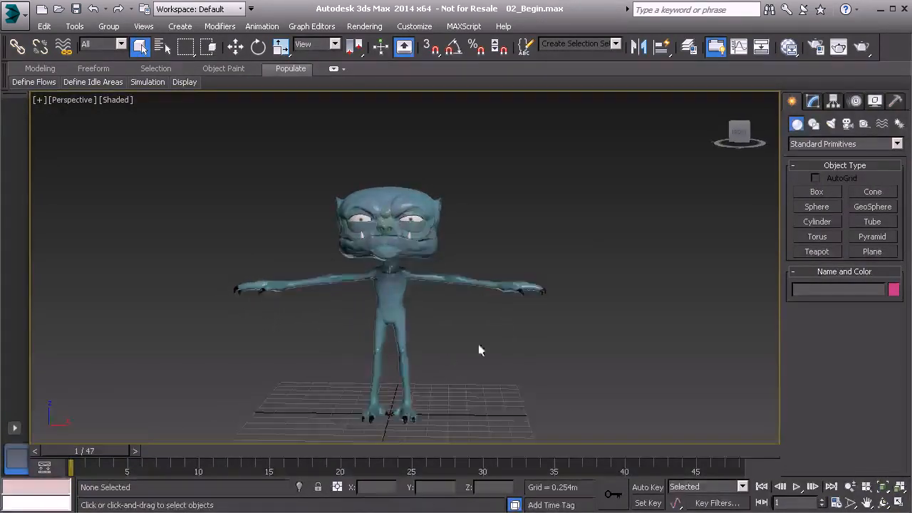
pyautogui.keyDown('alt'); pyautogui.moveTo(497, 327); pyautogui.dragTo(444, 332, button='middle'); pyautogui.keyUp('alt')
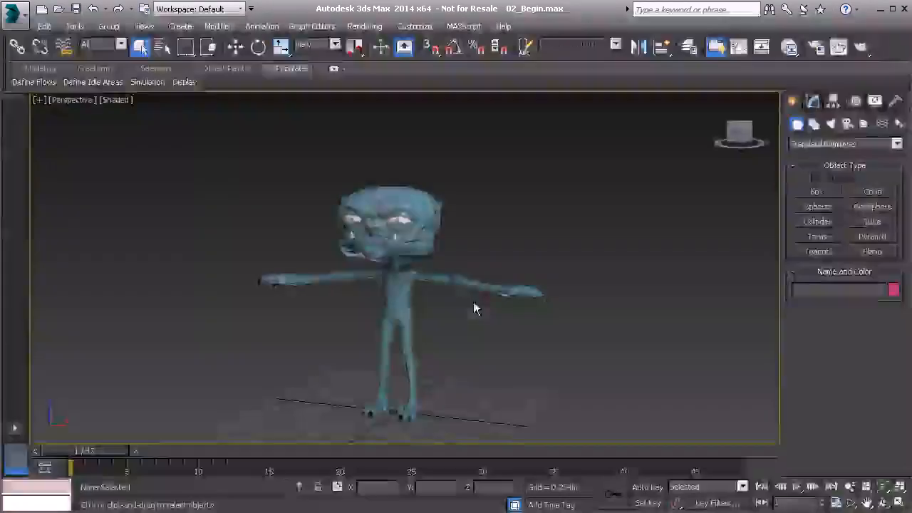
pyautogui.keyDown('alt'); pyautogui.moveTo(442, 295); pyautogui.dragTo(470, 303, button='middle'); pyautogui.keyUp('alt')
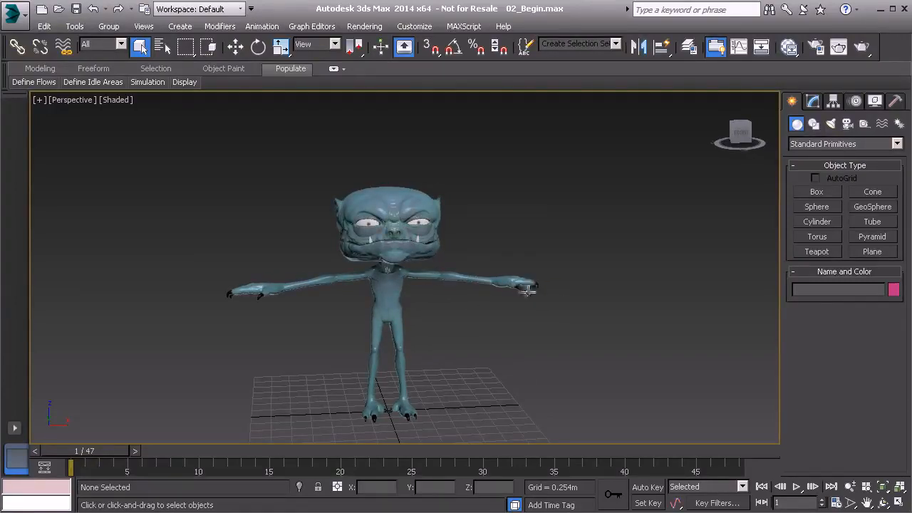
pyautogui.keyDown('alt'); pyautogui.moveTo(405, 324); pyautogui.dragTo(461, 331, button='middle'); pyautogui.keyUp('alt')
pyautogui.keyDown('ctrl'); pyautogui.keyDown('alt'); pyautogui.moveTo(467, 363); pyautogui.dragTo(471, 275, button='middle'); pyautogui.keyUp('alt'); pyautogui.keyUp('ctrl')
pyautogui.moveTo(422, 335); pyautogui.dragTo(434, 305, button='middle')
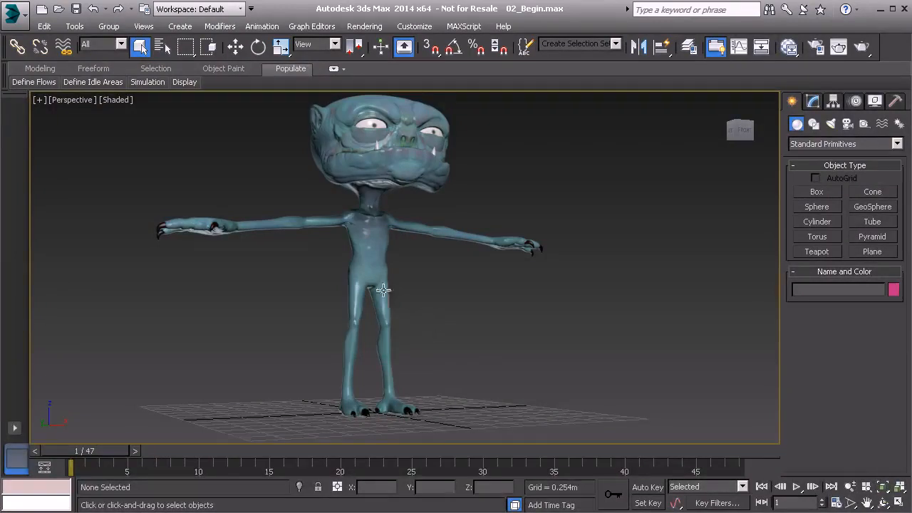
pyautogui.keyDown('alt'); pyautogui.moveTo(285, 333); pyautogui.dragTo(371, 243, button='middle'); pyautogui.keyUp('alt')
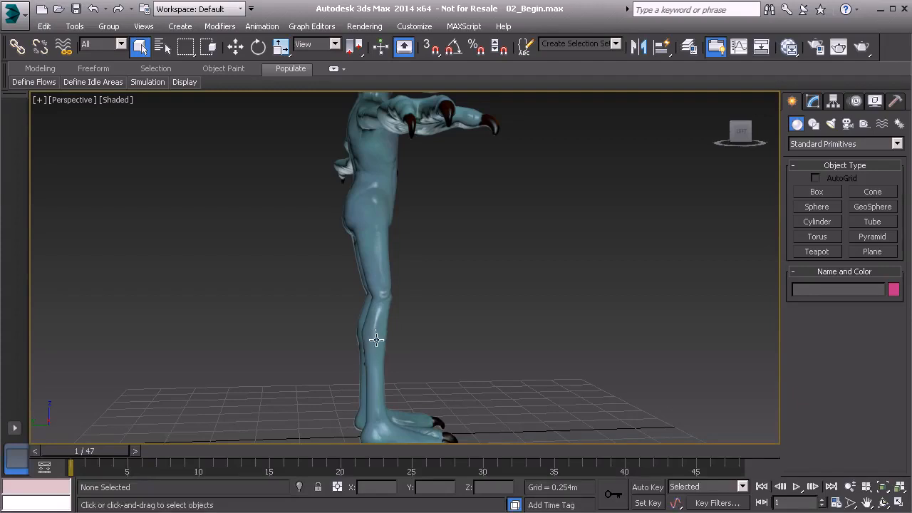
pyautogui.keyDown('alt'); pyautogui.moveTo(389, 420); pyautogui.dragTo(391, 407, button='middle'); pyautogui.keyUp('alt')
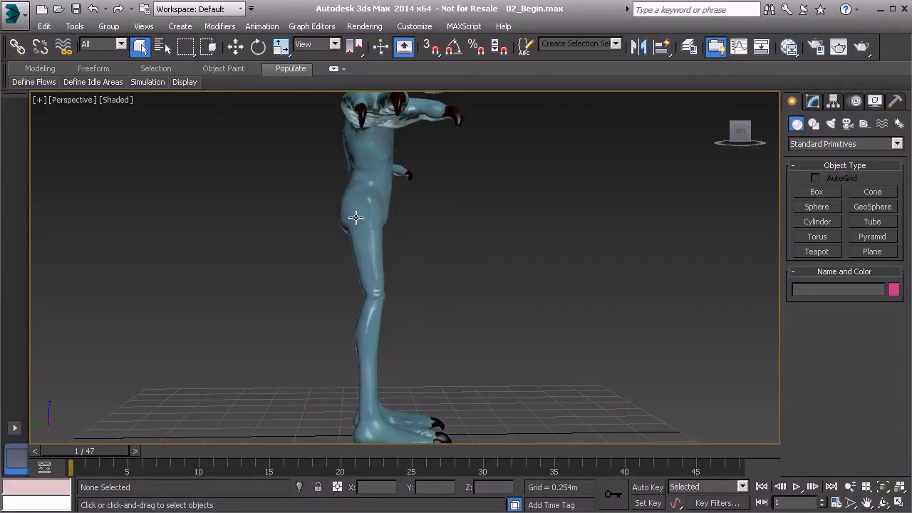
pyautogui.scroll(-3, 375, 361)
pyautogui.keyDown('alt'); pyautogui.moveTo(389, 294); pyautogui.dragTo(398, 263, button='middle'); pyautogui.keyUp('alt')
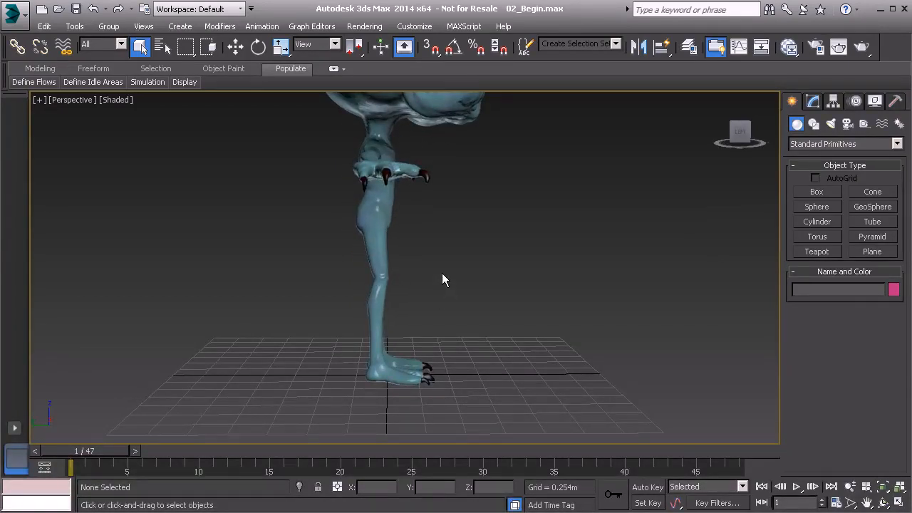
# Step: Switch from the perspective view to a maximized Left view framed on the character's legs
pyautogui.hotkey('alt', 'w')
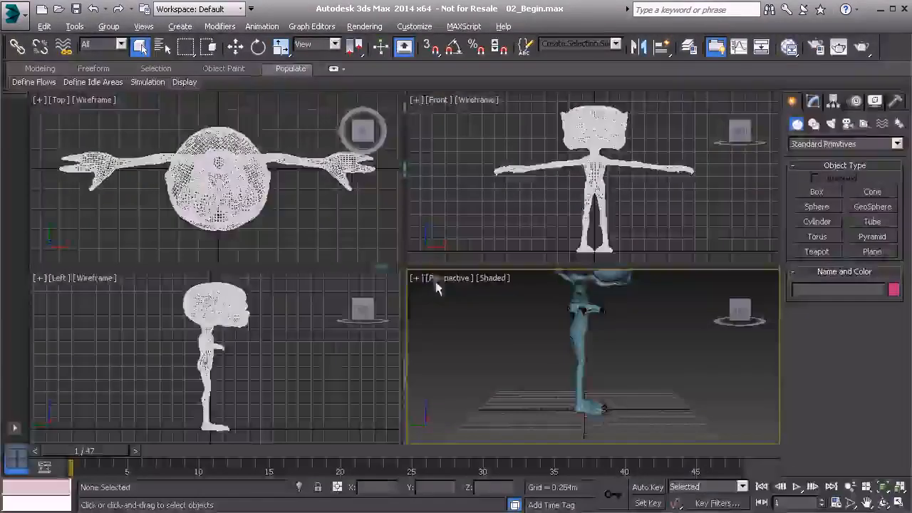
pyautogui.click(310, 362)
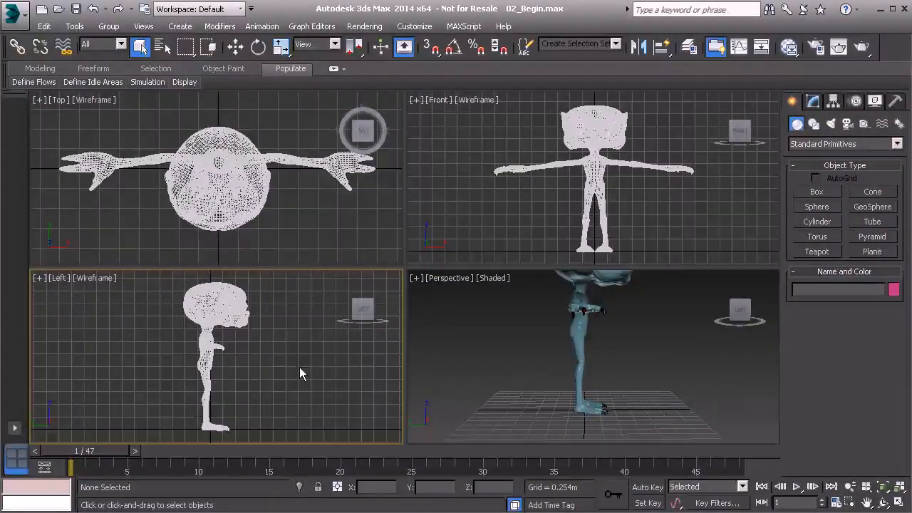
pyautogui.hotkey('alt', 'w')
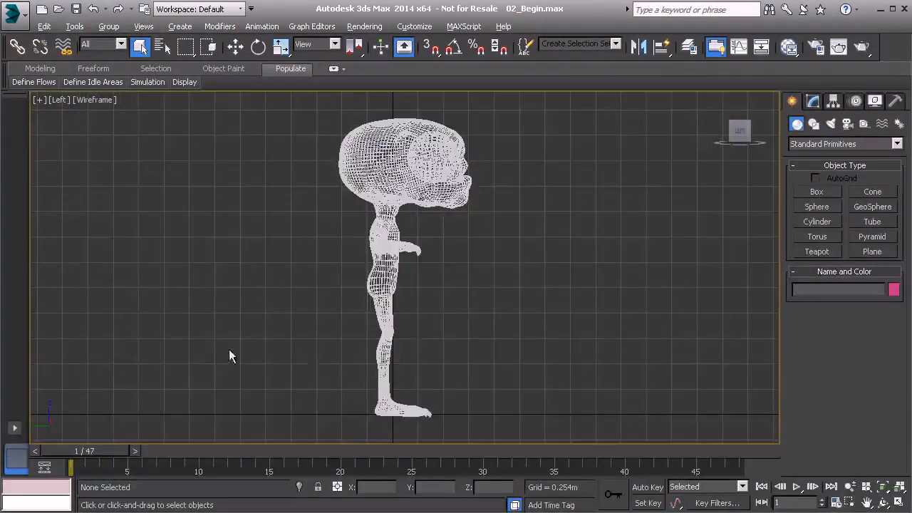
pyautogui.moveTo(535, 346); pyautogui.dragTo(507, 345)
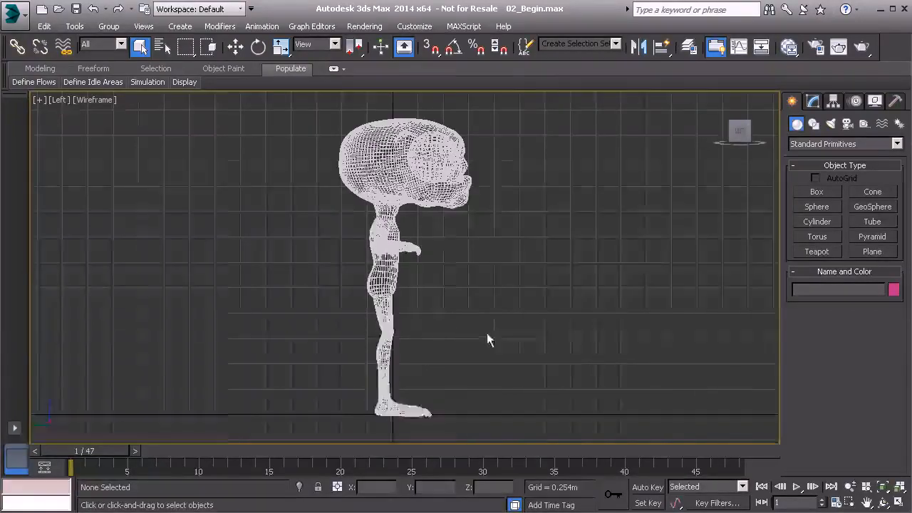
pyautogui.scroll(5, 423, 332)
pyautogui.moveTo(207, 293); pyautogui.dragTo(428, 259, button='middle')
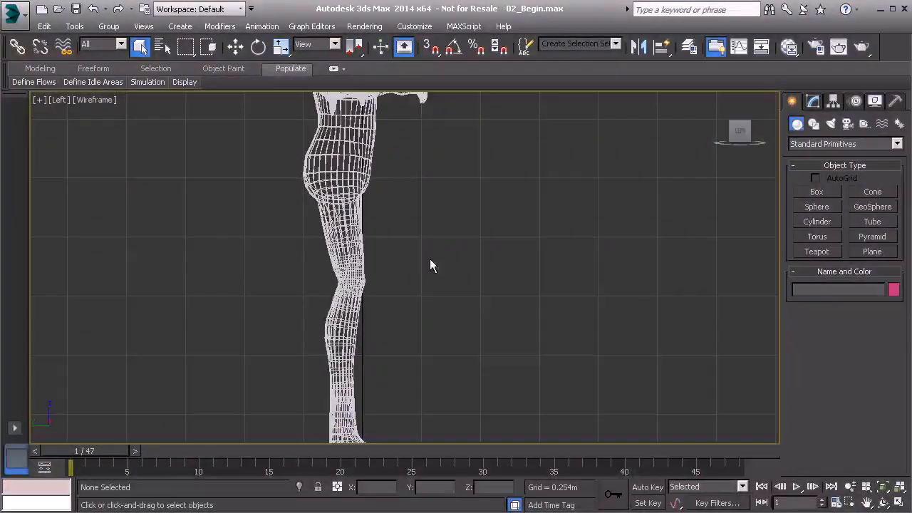
pyautogui.click(355, 225)
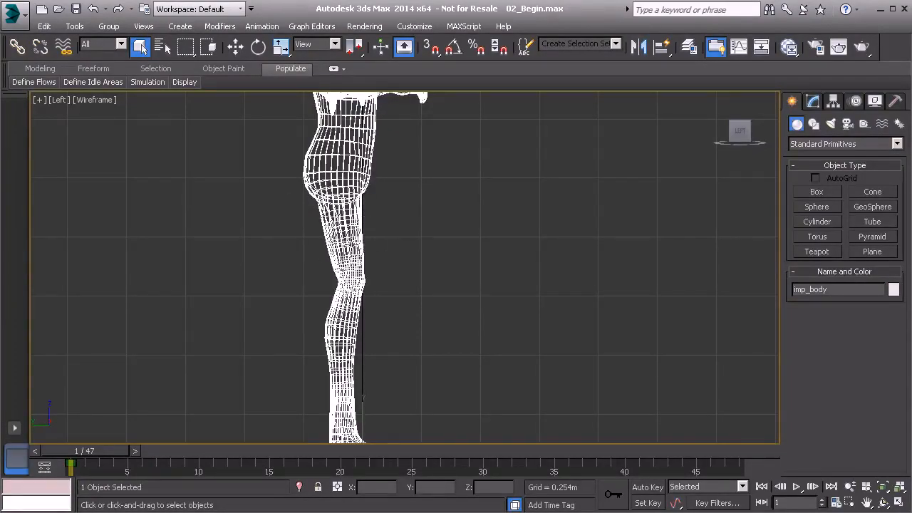
pyautogui.click(472, 264)
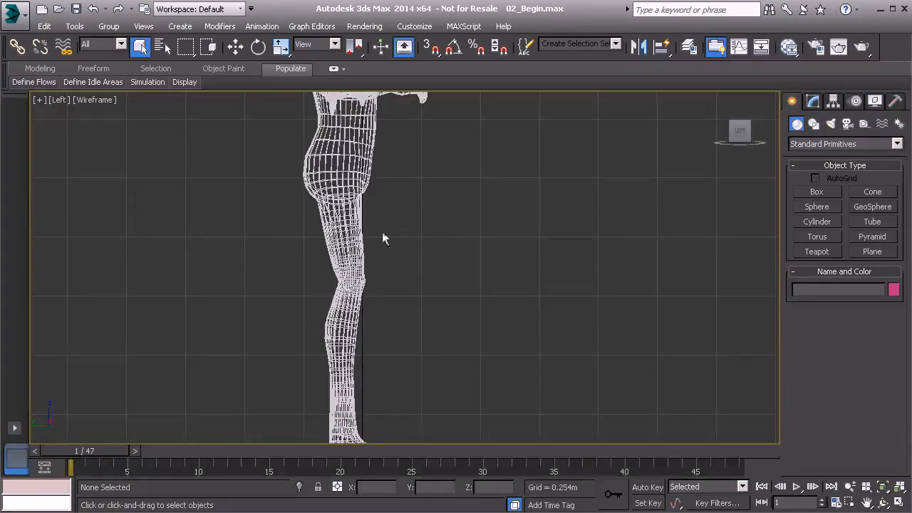
# Step: Set the object color of the imp_body mesh to dark blue from the 3ds Max palette
pyautogui.scroll(-2, 397, 240)
pyautogui.scroll(-3, 409, 244)
pyautogui.scroll(1, 409, 244)
pyautogui.moveTo(409, 244); pyautogui.dragTo(411, 275, button='middle')
pyautogui.click(411, 283)
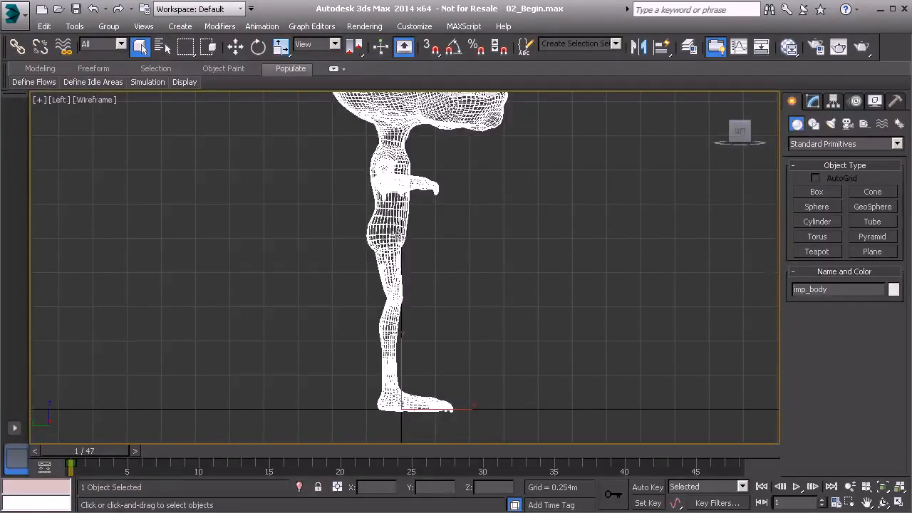
pyautogui.click(894, 290)
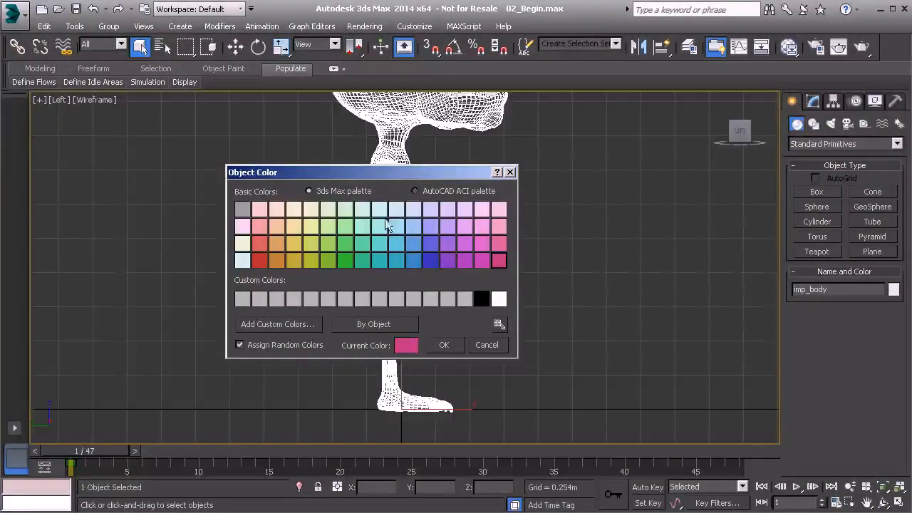
pyautogui.click(432, 259)
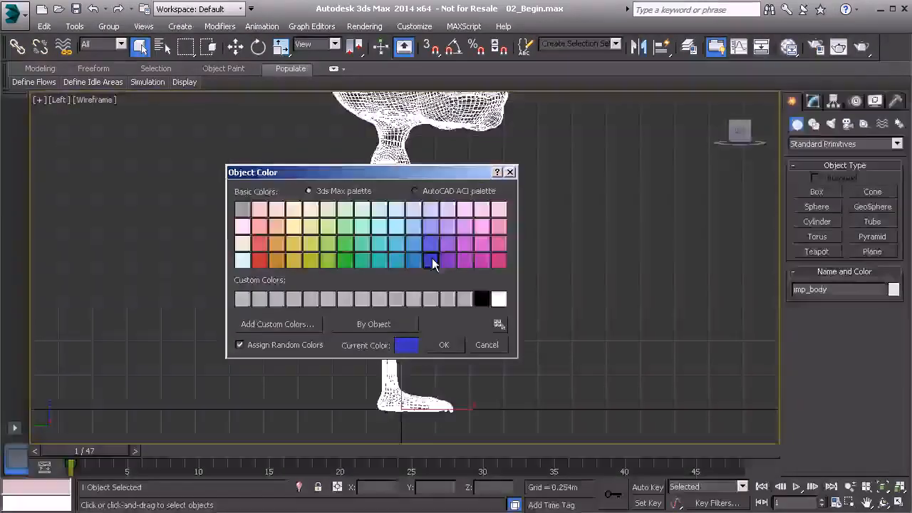
pyautogui.click(443, 344)
pyautogui.click(542, 353)
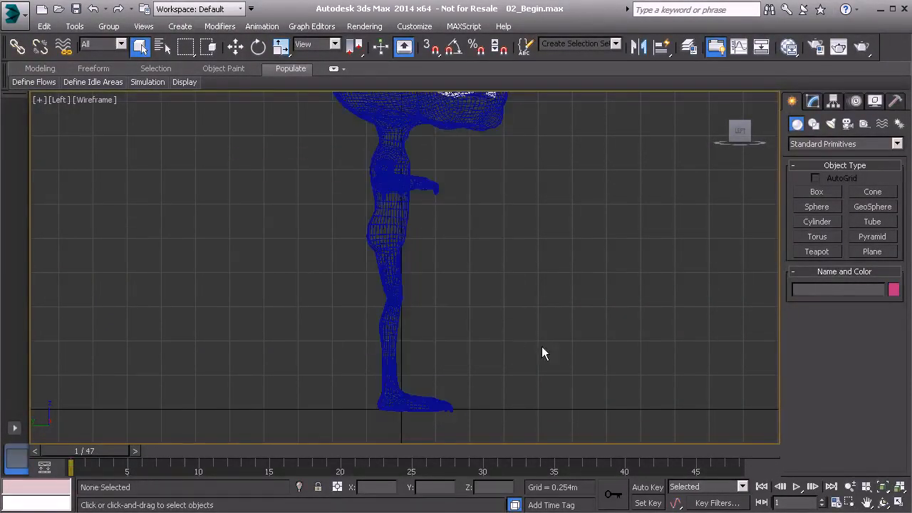
# Step: Examine the body's wireframe in the Left view from the legs up to the head, comparing its selected and deselected display
pyautogui.scroll(4, 380, 204)
pyautogui.scroll(-4, 352, 283)
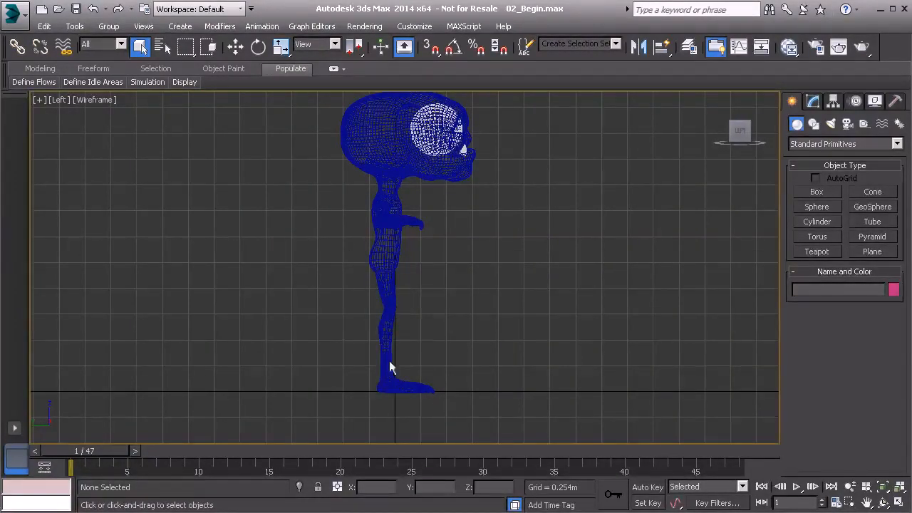
pyautogui.scroll(5, 422, 332)
pyautogui.click(353, 194)
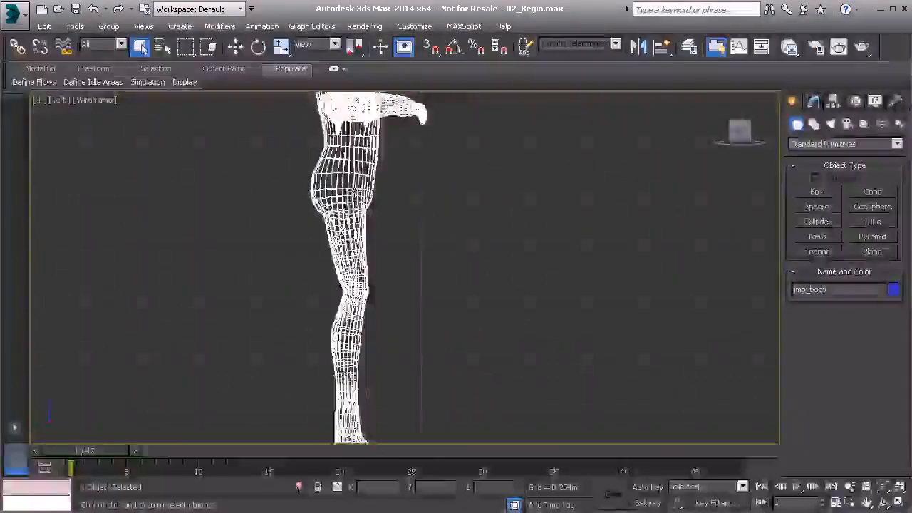
pyautogui.scroll(-5, 412, 201)
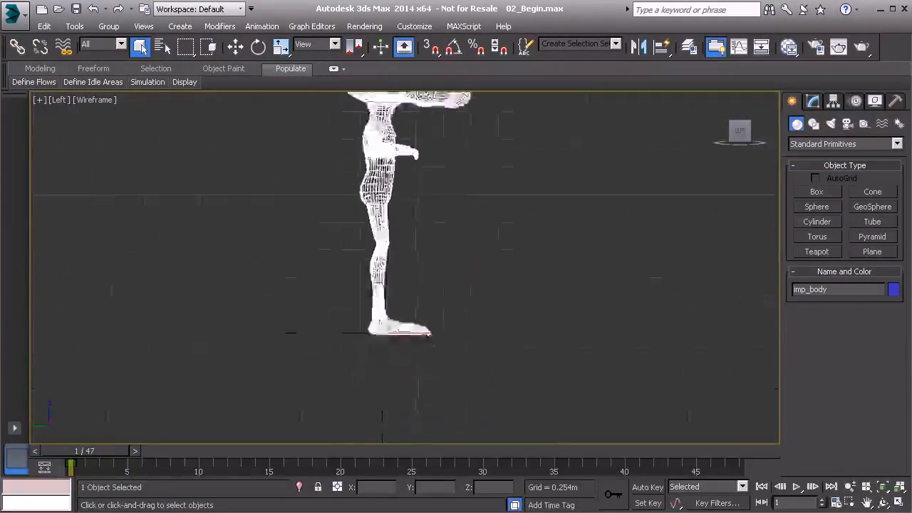
pyautogui.click(448, 214)
pyautogui.moveTo(448, 214); pyautogui.dragTo(426, 301, button='middle')
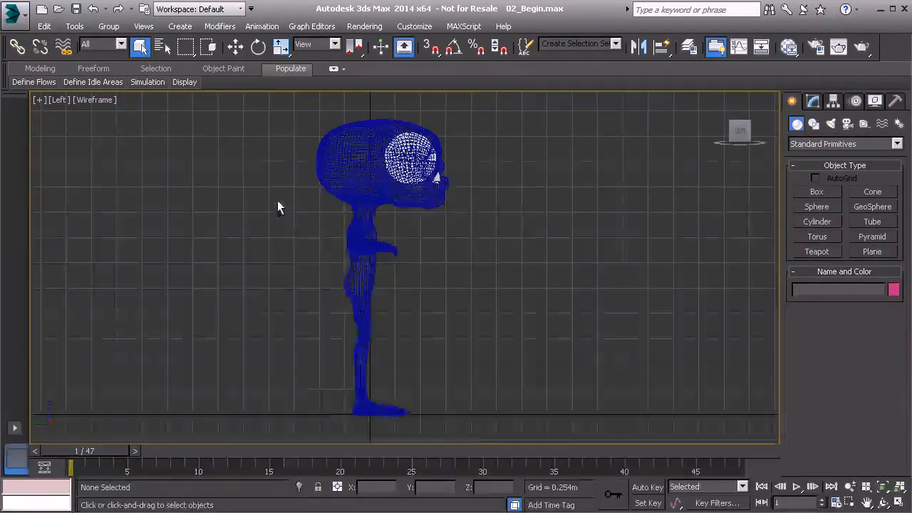
pyautogui.scroll(-1, 277, 238)
pyautogui.moveTo(402, 241); pyautogui.dragTo(378, 328, button='middle')
pyautogui.scroll(4, 378, 328)
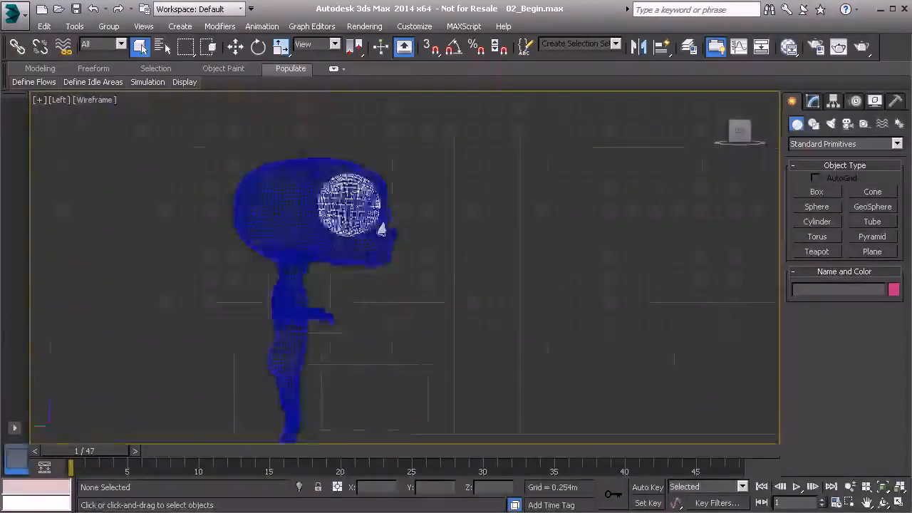
pyautogui.scroll(-4, 387, 230)
pyautogui.scroll(1, 438, 265)
# Step: Select all the character's objects, including the eyes and teeth, and set their object color to the same dark blue
pyautogui.moveTo(443, 248); pyautogui.dragTo(363, 184)
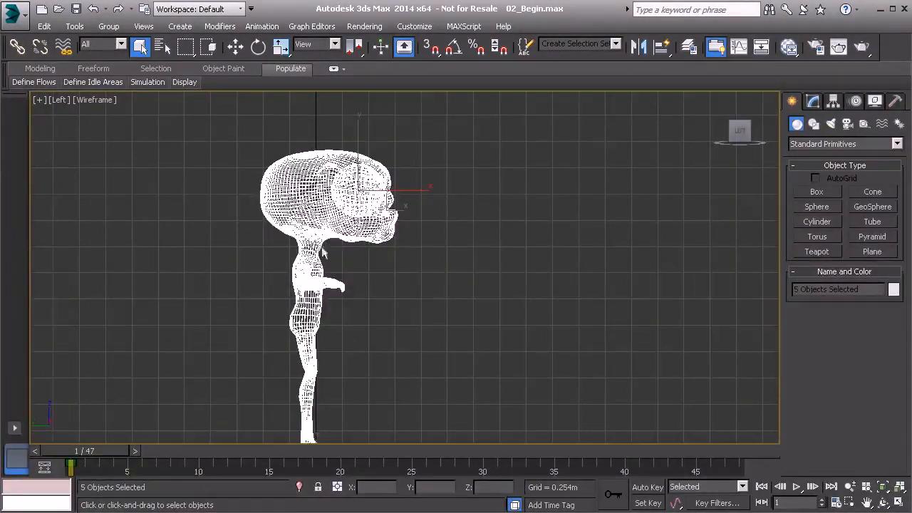
pyautogui.click(893, 289)
pyautogui.click(430, 259)
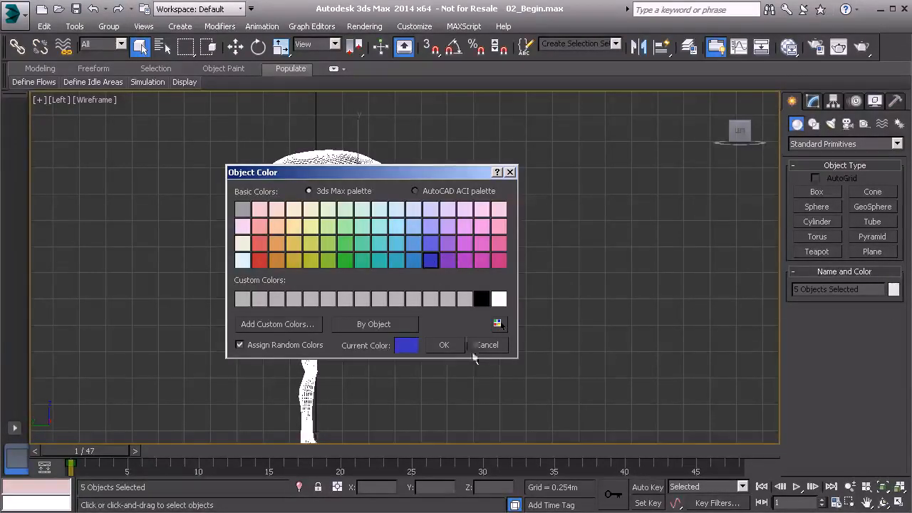
pyautogui.click(444, 345)
pyautogui.click(520, 321)
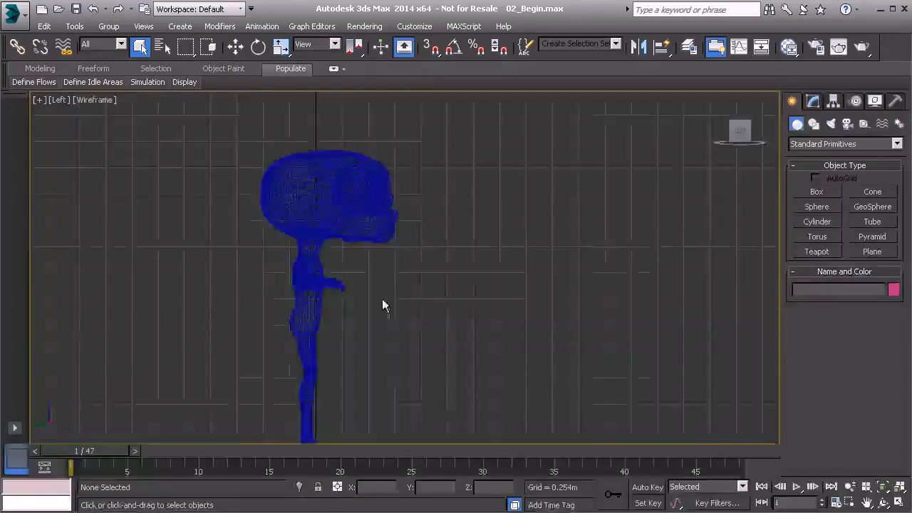
# Step: Select the whole character and create a new layer containing its objects
pyautogui.scroll(-4, 384, 300)
pyautogui.moveTo(287, 151); pyautogui.dragTo(462, 336)
pyautogui.click(72, 26)
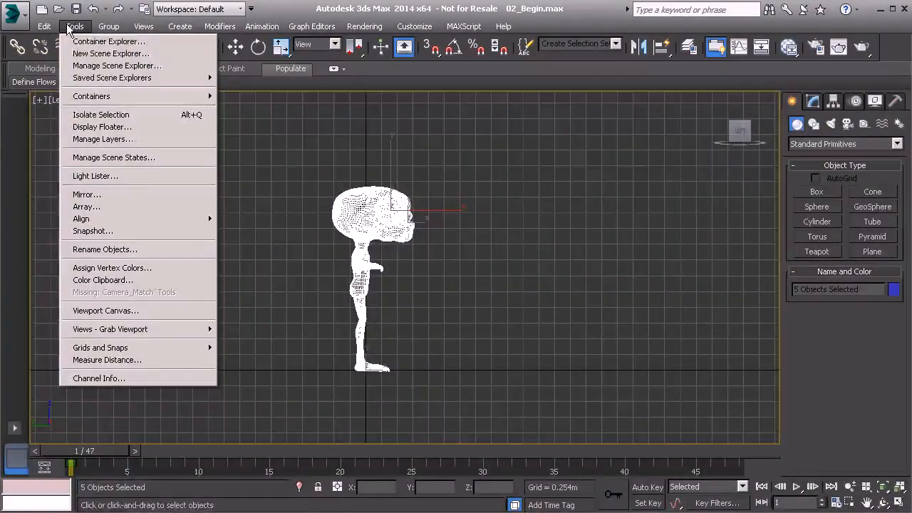
pyautogui.click(127, 140)
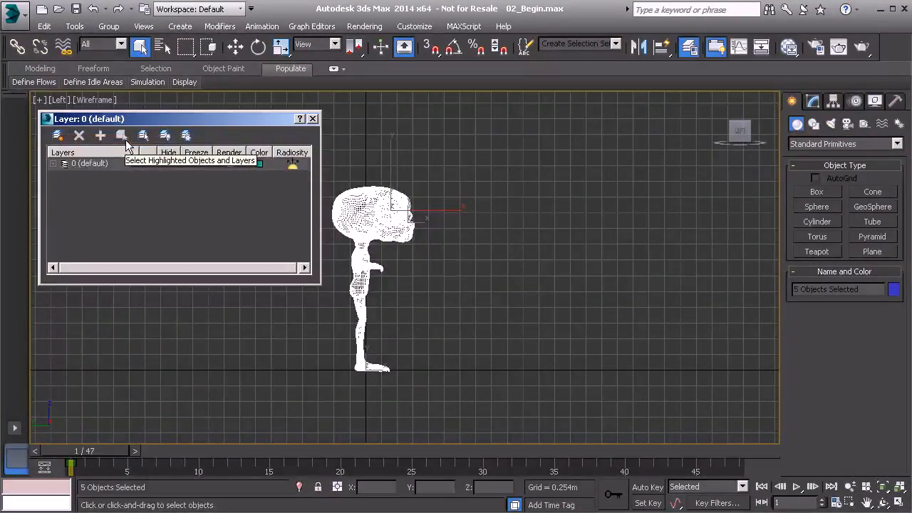
pyautogui.click(58, 136)
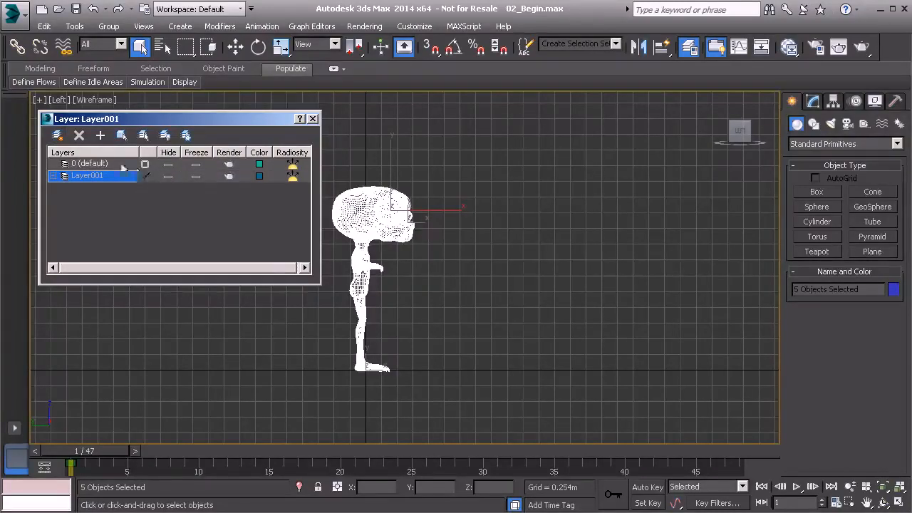
# Step: Make layer 0 (default) the current layer and rename the character's layer as Model
pyautogui.click(144, 165)
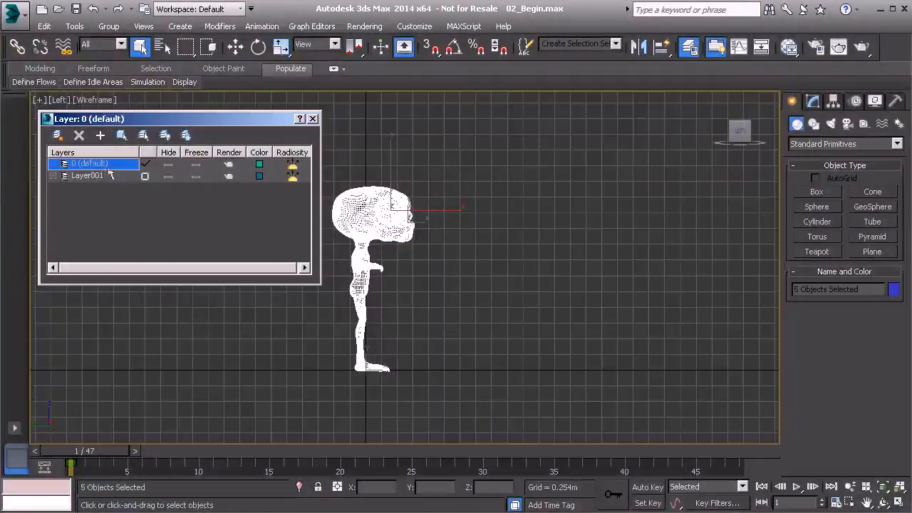
pyautogui.click(92, 176)
pyautogui.click(92, 176)
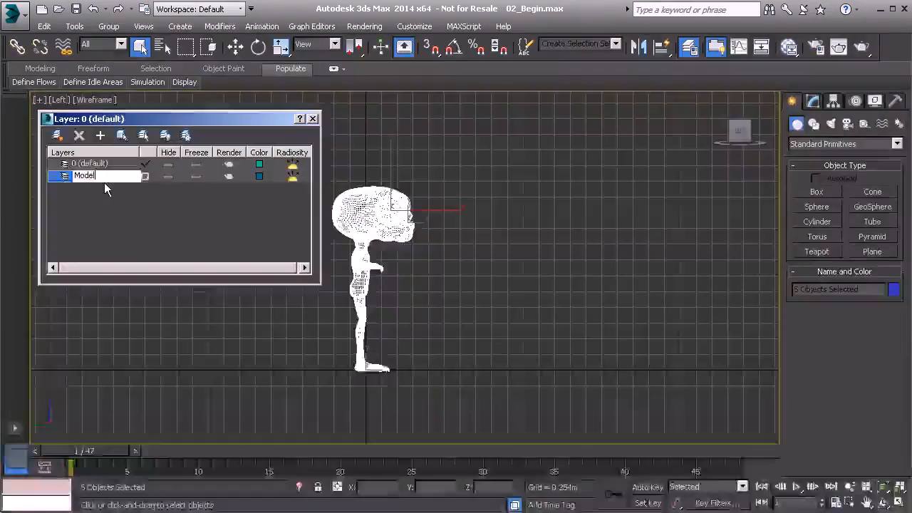
pyautogui.press('Return')
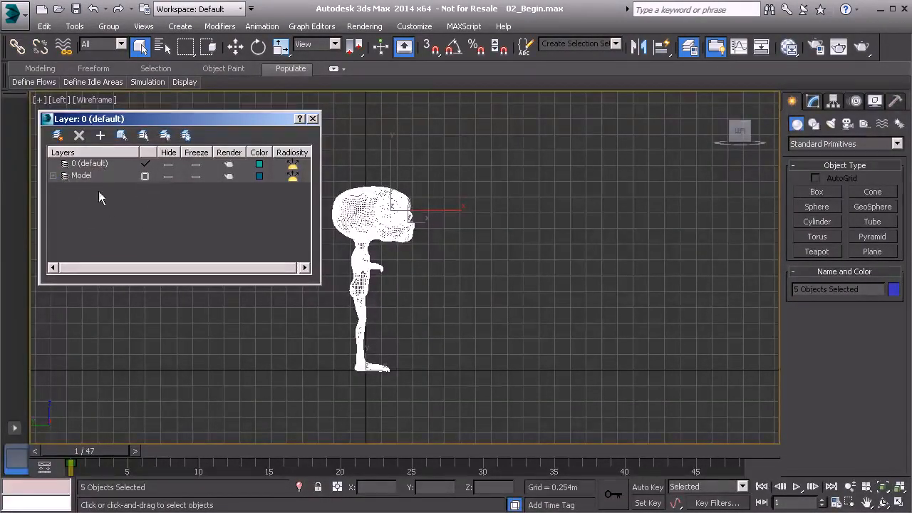
# Step: Freeze the Model layer and turn off Show Frozen in Gray for all its objects
pyautogui.click(196, 177)
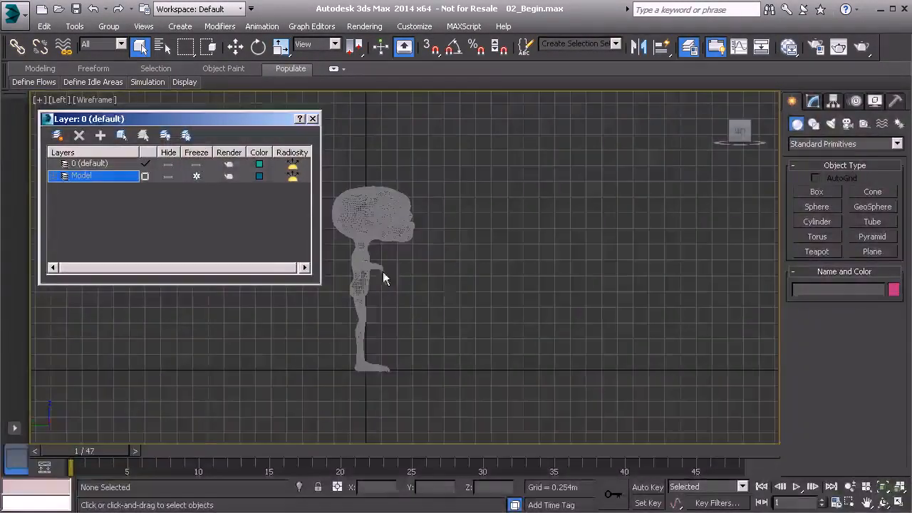
pyautogui.scroll(5, 413, 350)
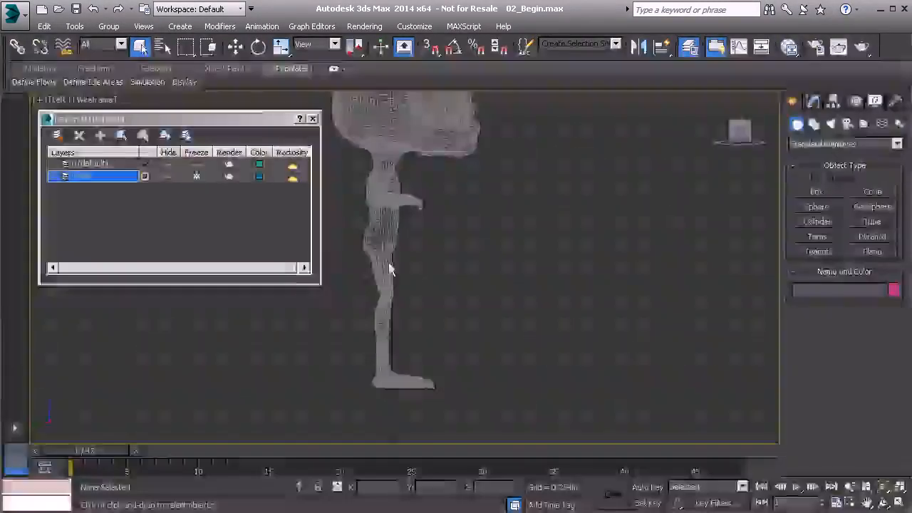
pyautogui.rightClick(97, 181)
pyautogui.click(157, 348)
pyautogui.click(352, 365)
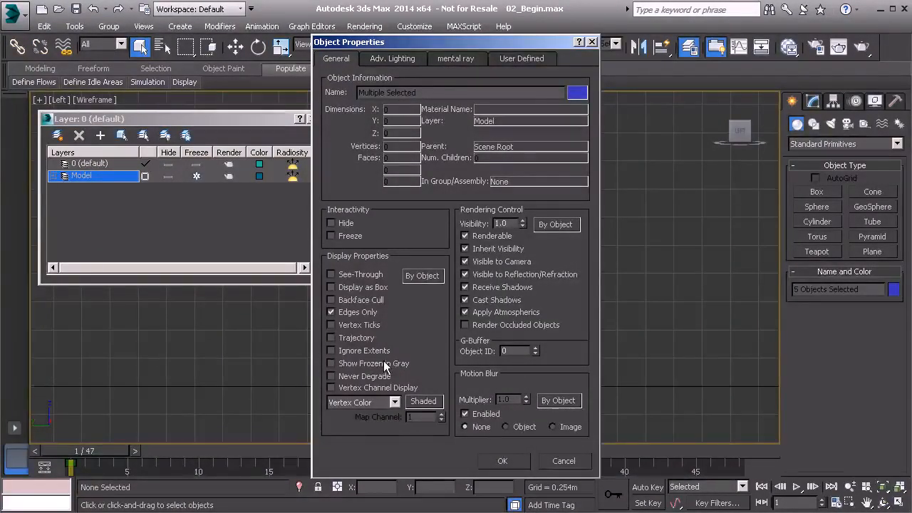
pyautogui.click(502, 460)
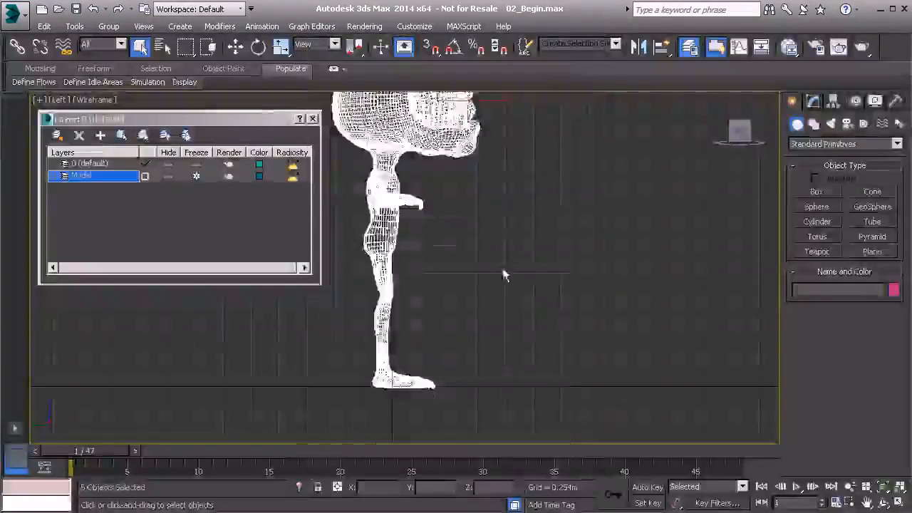
pyautogui.click(439, 251)
pyautogui.press('z')
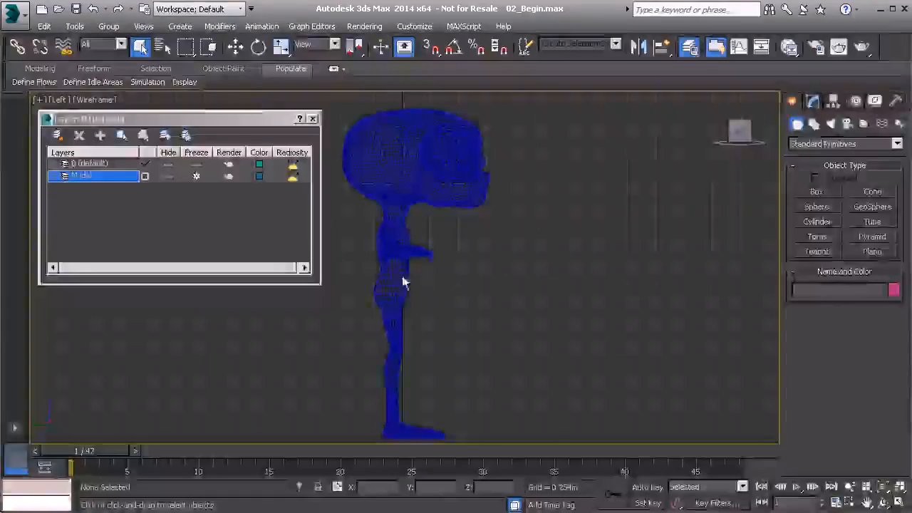
pyautogui.click(313, 119)
# Step: Show the Systems object types and open Bone Tools, placing its window clear of the character's legs
pyautogui.moveTo(414, 313); pyautogui.dragTo(392, 318, button='middle')
pyautogui.moveTo(384, 409); pyautogui.dragTo(417, 287, button='middle')
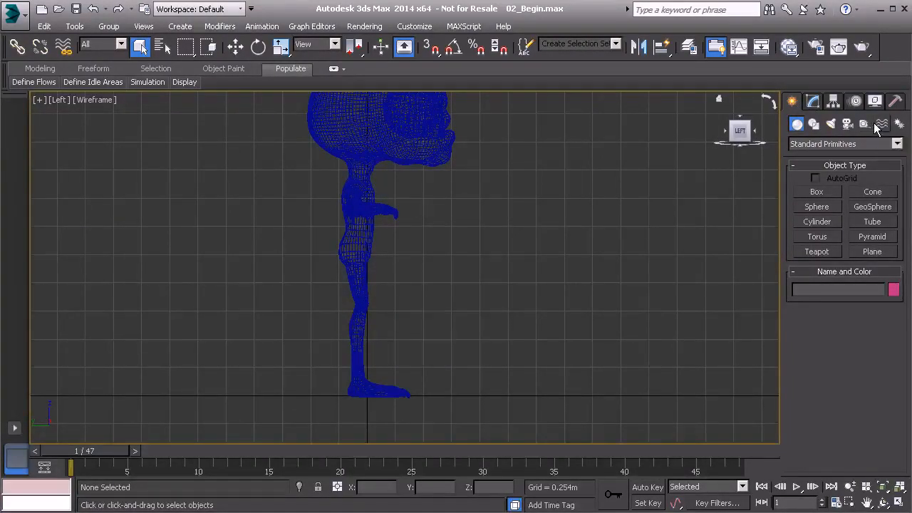
pyautogui.click(899, 125)
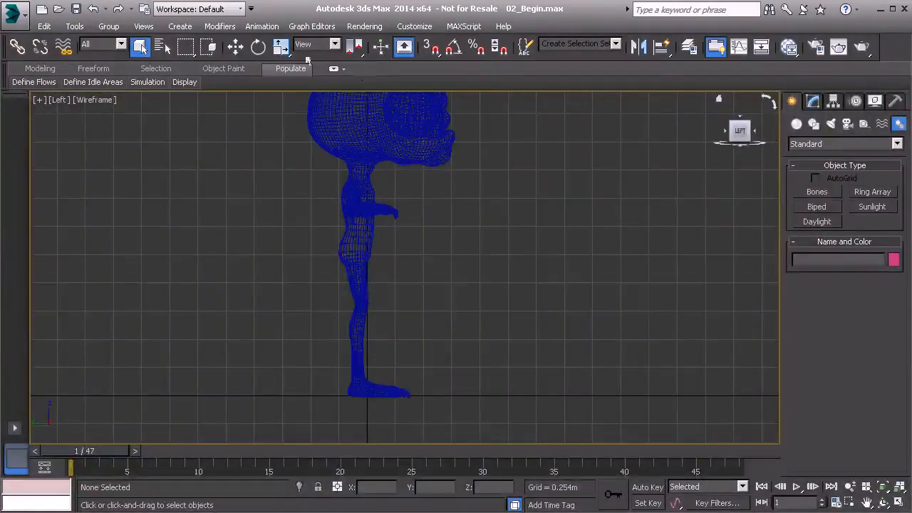
pyautogui.click(261, 29)
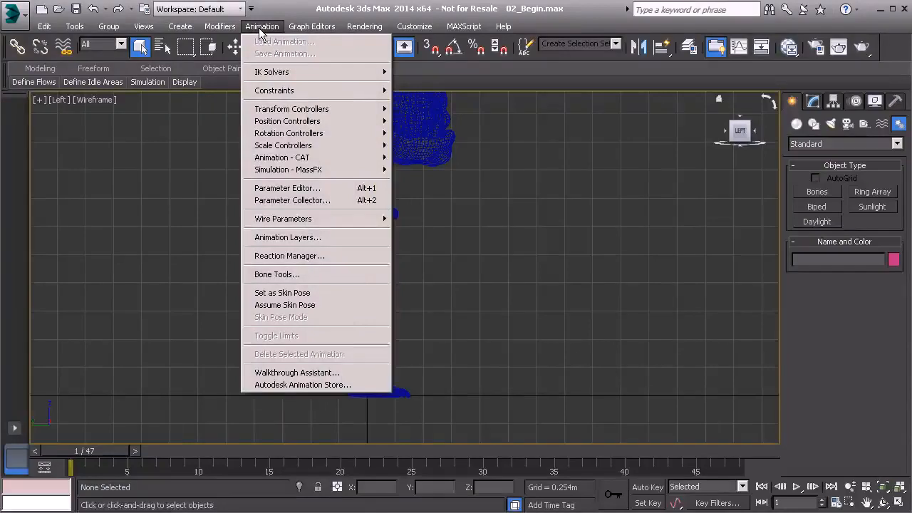
pyautogui.click(289, 274)
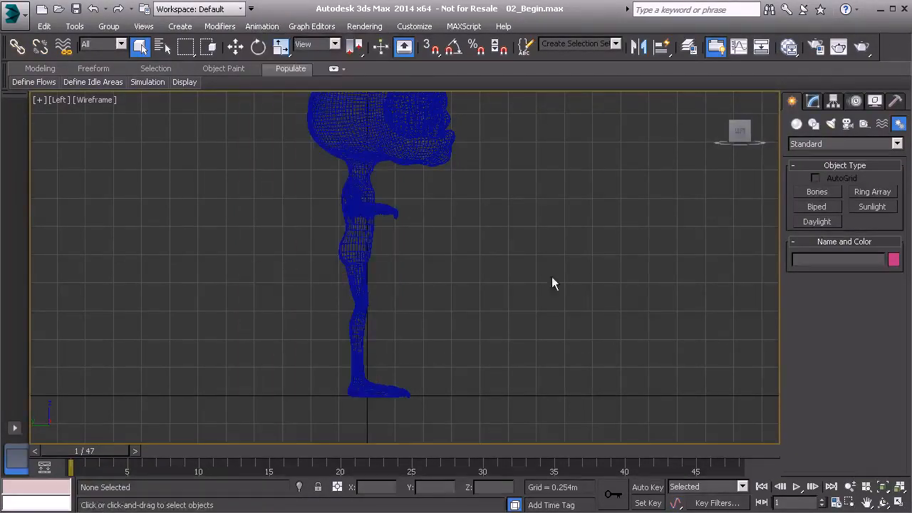
pyautogui.moveTo(357, 117); pyautogui.dragTo(199, 97)
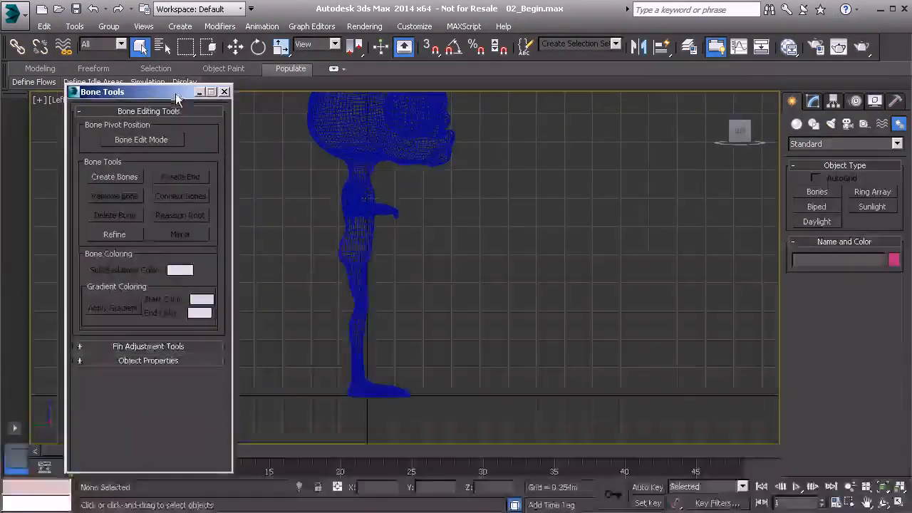
# Step: Create a leg bone chain in the Left view from the hip through the knee to the ankle, finishing with an end bone
pyautogui.click(116, 176)
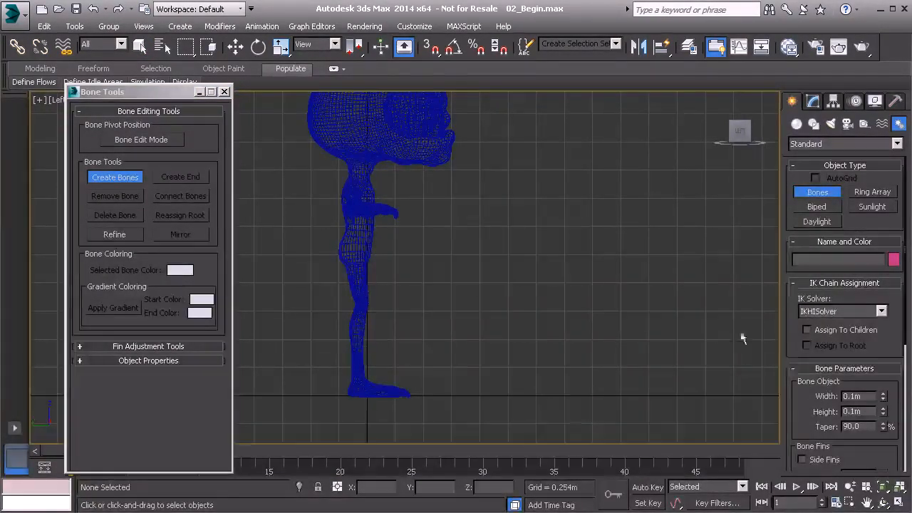
pyautogui.moveTo(376, 304); pyautogui.dragTo(436, 227, button='middle')
pyautogui.scroll(4, 442, 294)
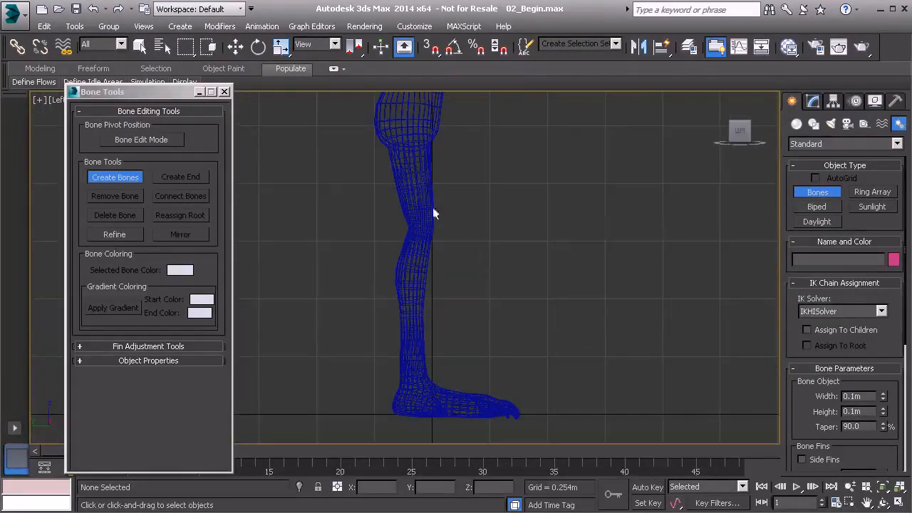
pyautogui.moveTo(439, 195); pyautogui.dragTo(442, 211, button='middle')
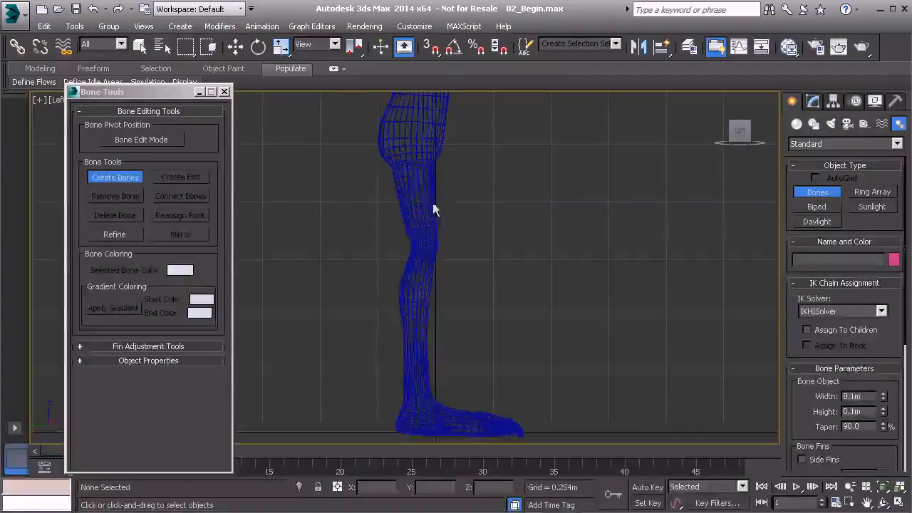
pyautogui.moveTo(407, 133); pyautogui.dragTo(390, 109, button='middle')
pyautogui.click(394, 114)
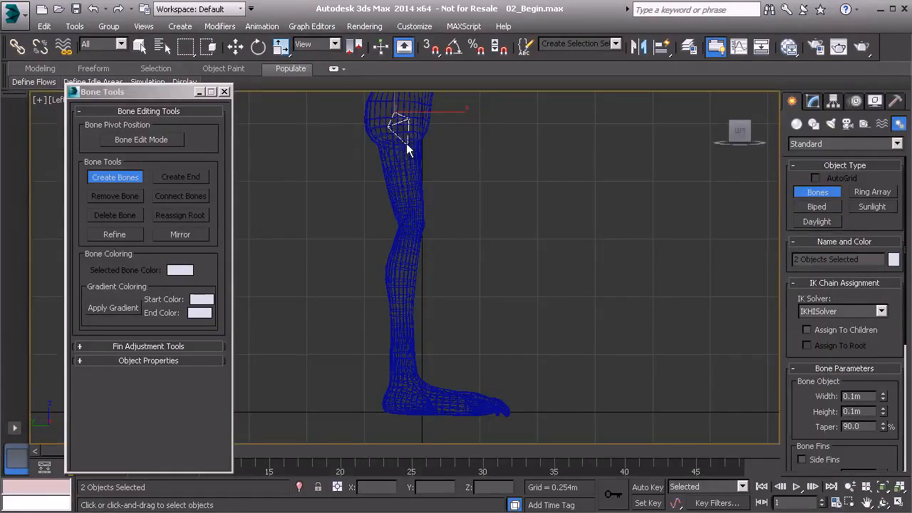
pyautogui.click(416, 229)
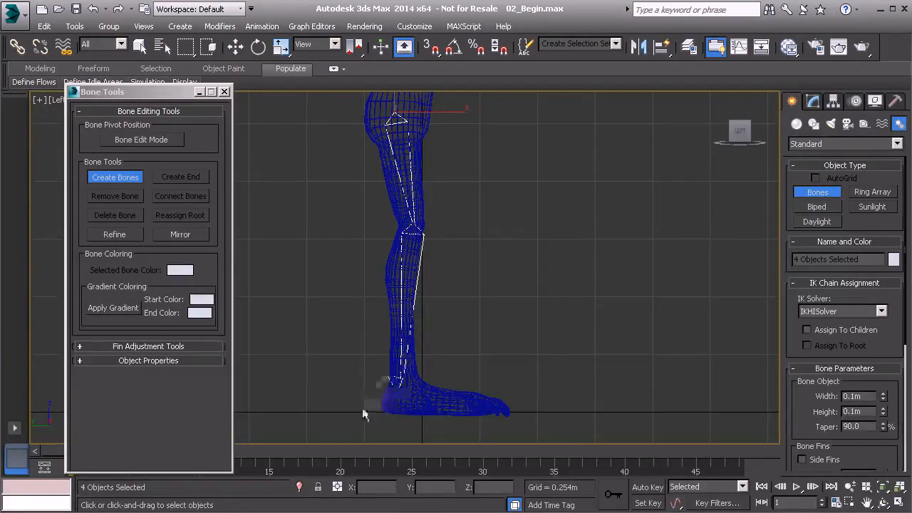
pyautogui.rightClick(332, 404)
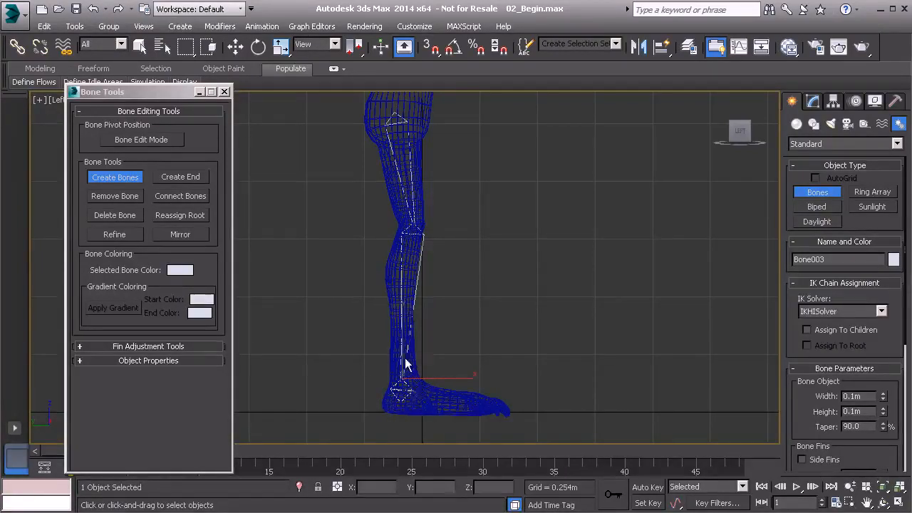
pyautogui.rightClick(467, 312)
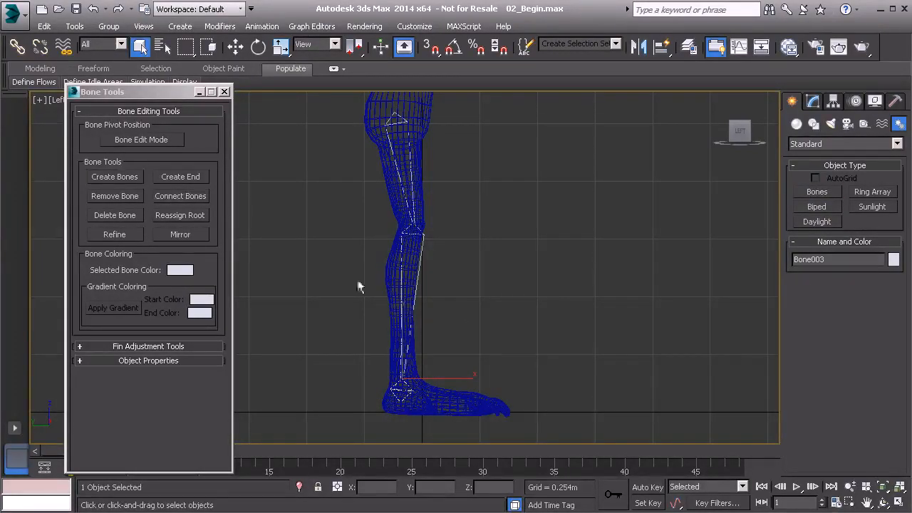
# Step: Try to reposition the knee joint by moving the lower-leg bone in Bone Edit Mode
pyautogui.moveTo(367, 241); pyautogui.dragTo(339, 294, button='middle')
pyautogui.scroll(2, 340, 294)
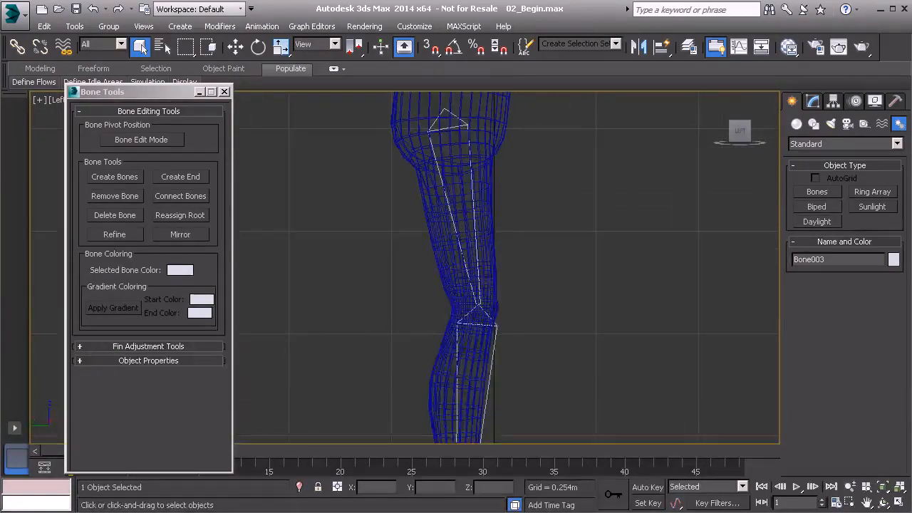
pyautogui.moveTo(396, 292); pyautogui.dragTo(389, 255, button='middle')
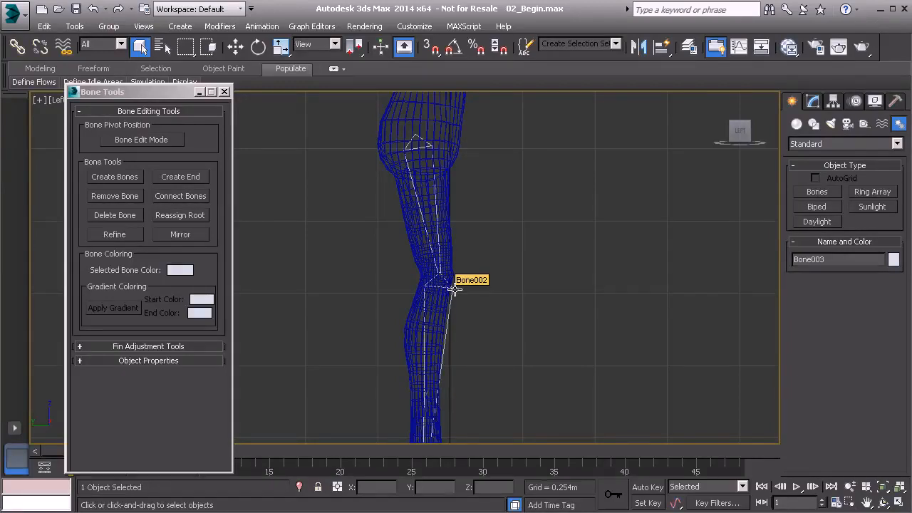
pyautogui.click(140, 140)
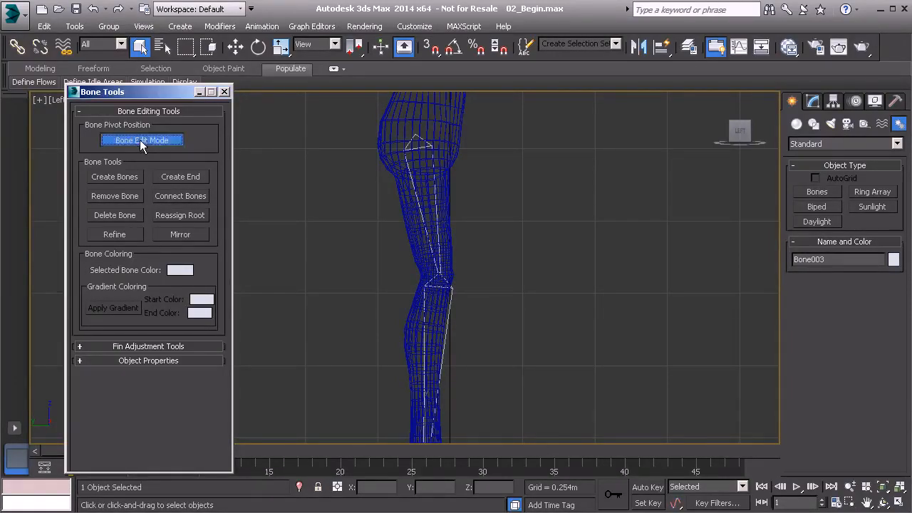
pyautogui.click(449, 285)
pyautogui.moveTo(459, 302); pyautogui.dragTo(473, 262, button='middle')
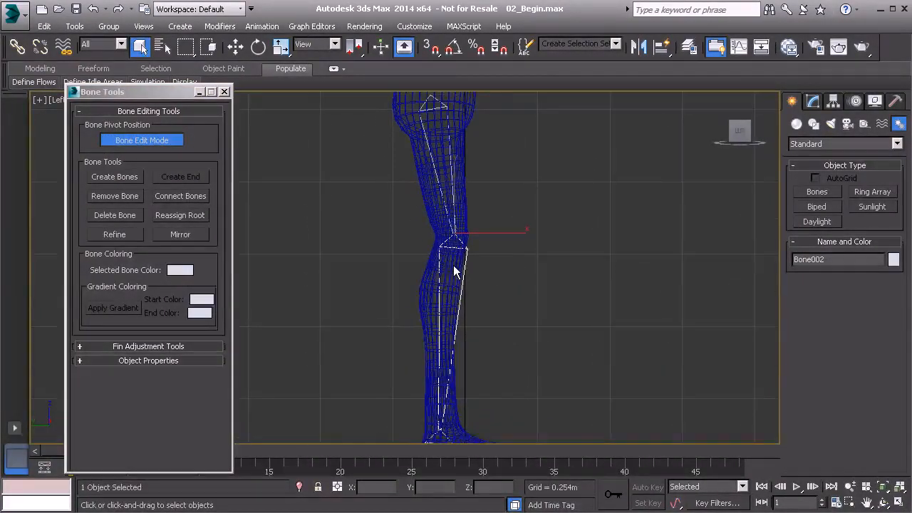
pyautogui.press('w')
pyautogui.moveTo(476, 214)
pyautogui.mouseDown()
pyautogui.moveTo(393, 231)
pyautogui.moveTo(535, 263)
pyautogui.moveTo(545, 224)
pyautogui.moveTo(347, 242)
pyautogui.moveTo(398, 252)
pyautogui.moveTo(579, 396)
pyautogui.moveTo(328, 223)
pyautogui.moveTo(552, 243)
pyautogui.moveTo(550, 278)
pyautogui.moveTo(358, 266)
pyautogui.moveTo(465, 227)
pyautogui.mouseUp()
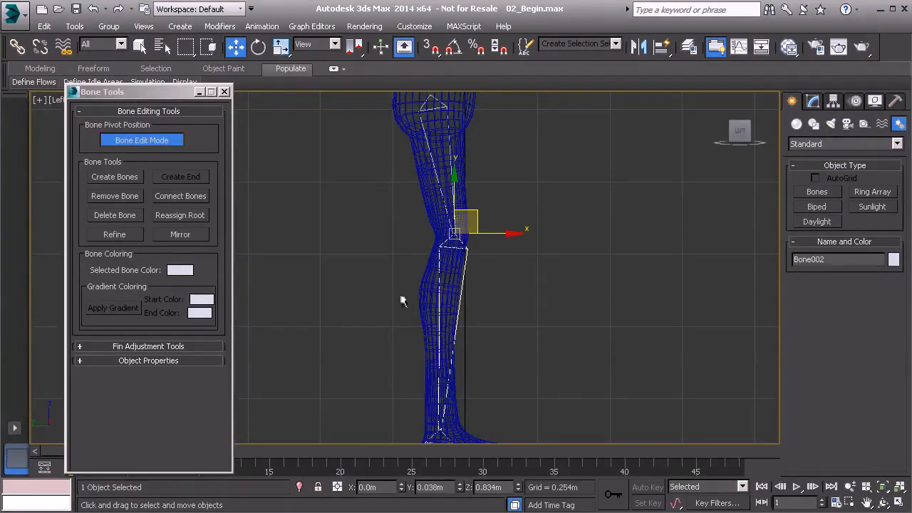
# Step: Try to move the lower-leg bone from the knee with Bone Edit Mode turned off
pyautogui.click(160, 140)
pyautogui.moveTo(513, 231); pyautogui.dragTo(517, 209, button='middle')
pyautogui.moveTo(487, 195); pyautogui.dragTo(452, 197)
pyautogui.moveTo(438, 252); pyautogui.dragTo(589, 329)
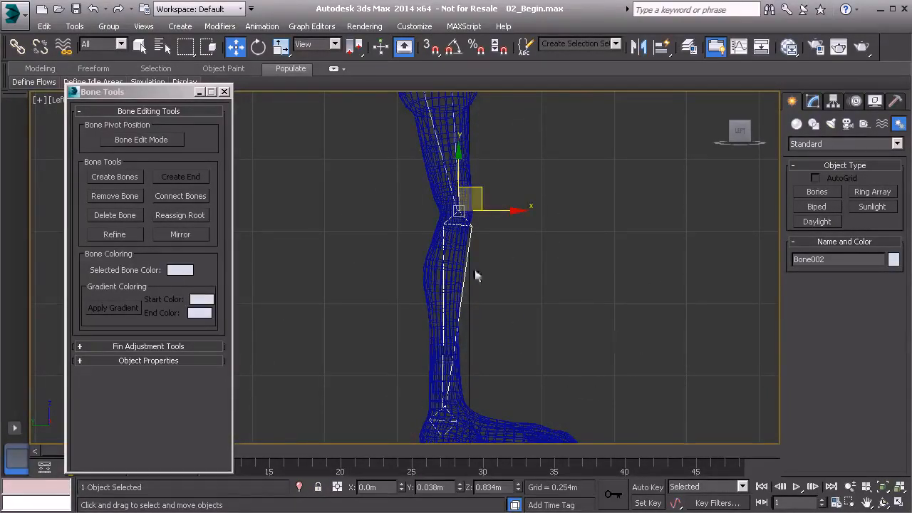
pyautogui.moveTo(456, 244); pyautogui.dragTo(440, 266, button='middle')
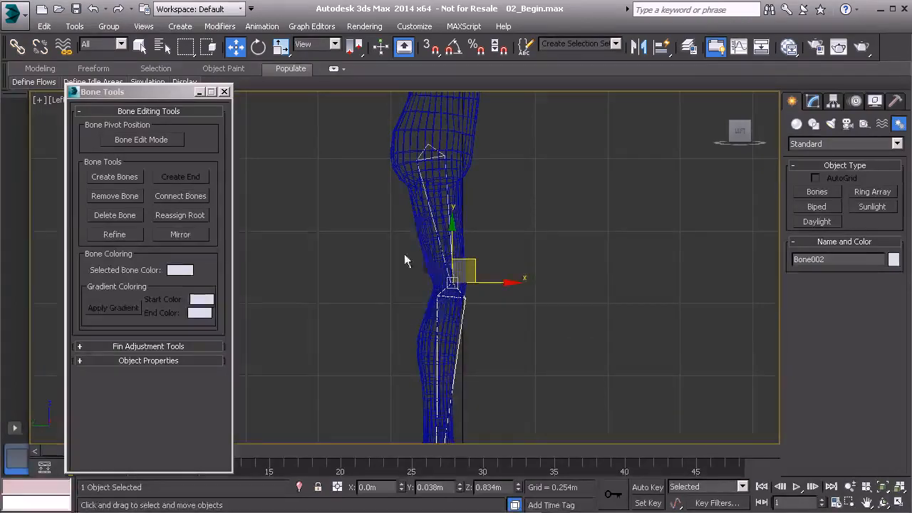
pyautogui.moveTo(474, 260); pyautogui.dragTo(511, 248)
pyautogui.rightClick(511, 248)
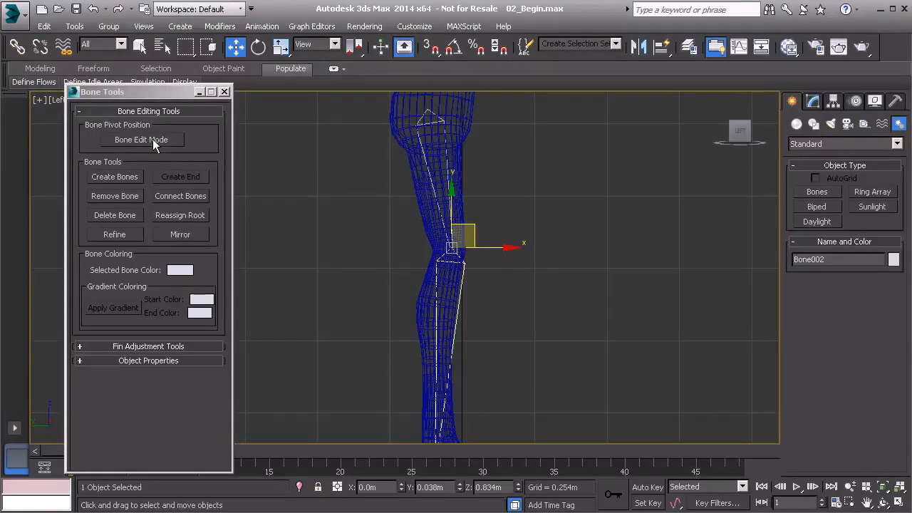
# Step: In Bone Edit Mode, move the knee and ankle joints together slightly toward the back of the leg
pyautogui.click(152, 140)
pyautogui.moveTo(497, 296); pyautogui.dragTo(520, 265, button='middle')
pyautogui.scroll(2, 499, 280)
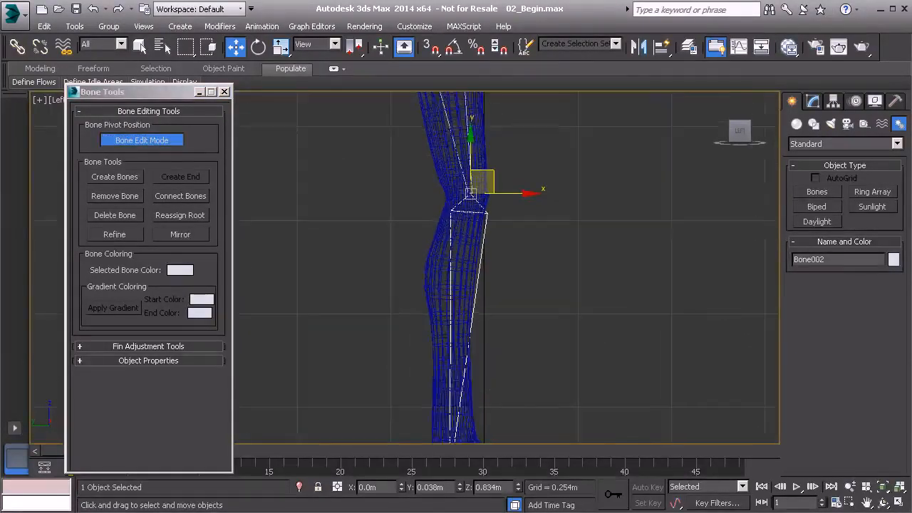
pyautogui.scroll(-3, 499, 280)
pyautogui.moveTo(504, 227); pyautogui.dragTo(487, 238)
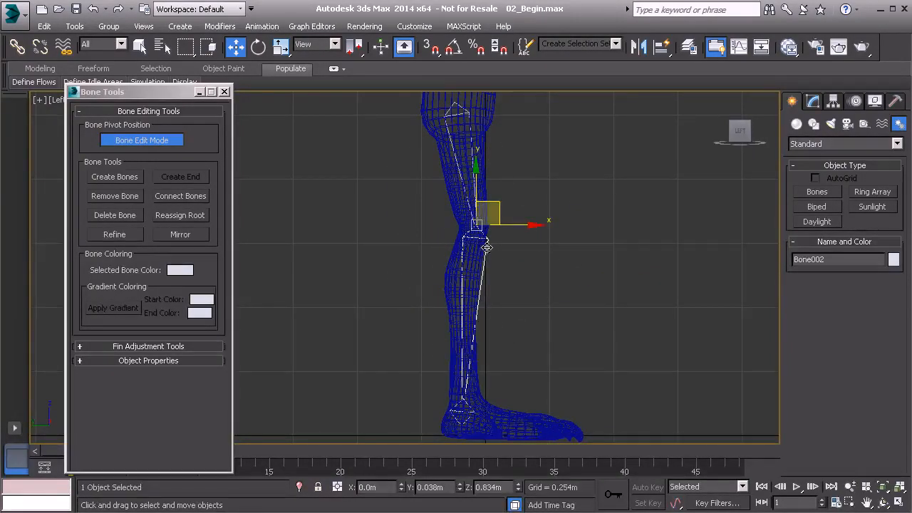
pyautogui.keyDown('ctrl'); pyautogui.click(486, 248); pyautogui.keyUp('ctrl')
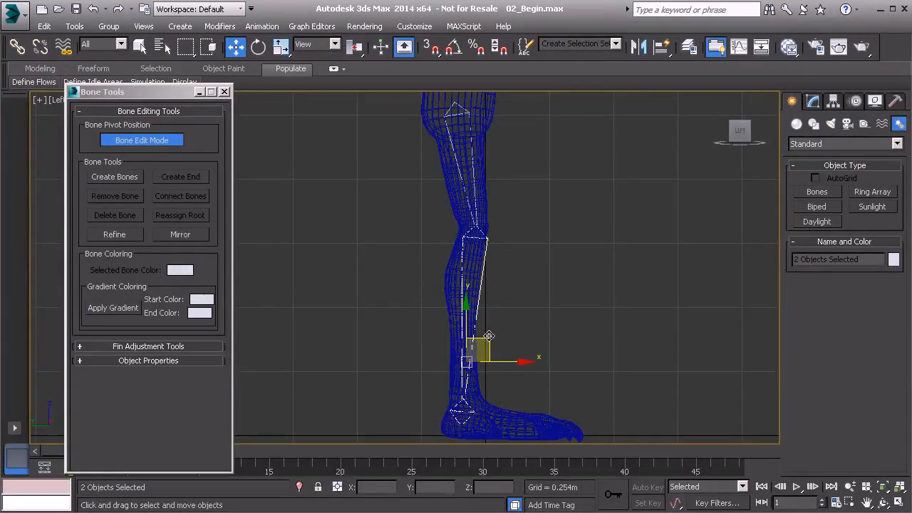
pyautogui.moveTo(485, 342); pyautogui.dragTo(483, 344)
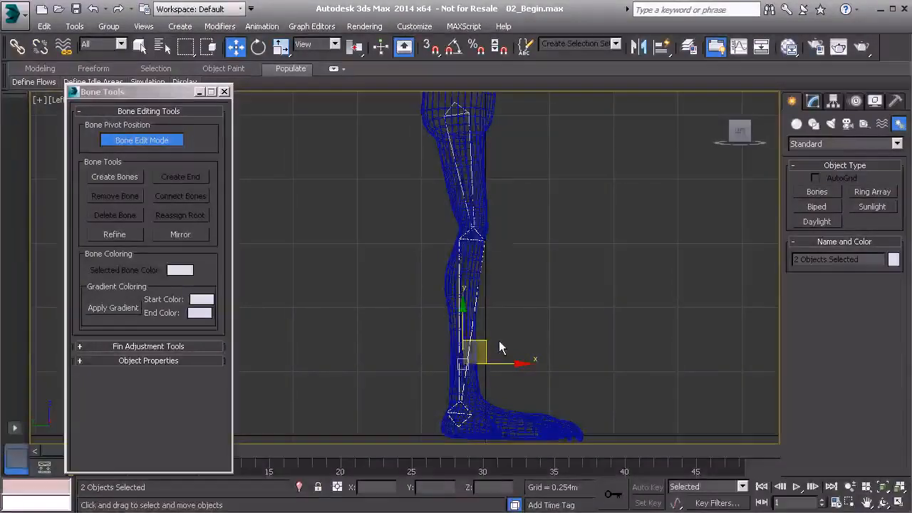
# Step: Deselect the bones, check the knee joint's placement inside the mesh, and leave Bone Edit Mode
pyautogui.click(534, 274)
pyautogui.scroll(4, 521, 286)
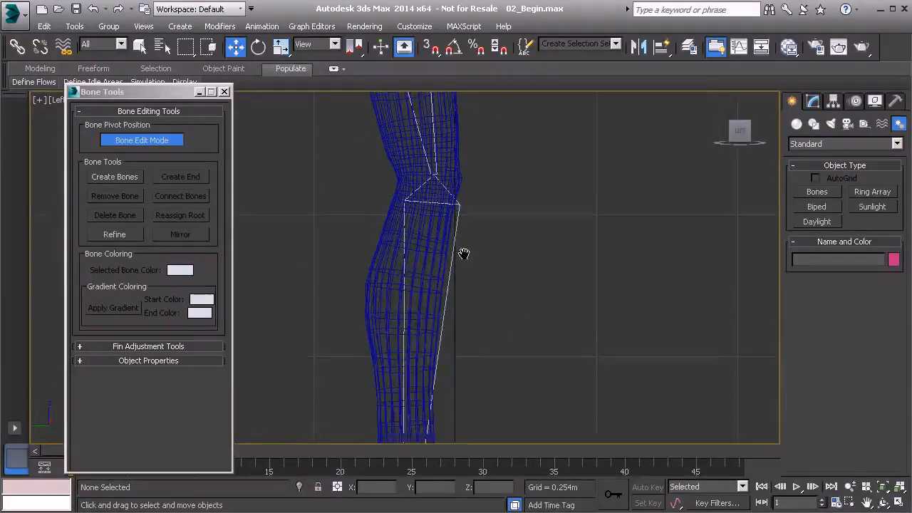
pyautogui.moveTo(464, 252); pyautogui.dragTo(475, 268, button='middle')
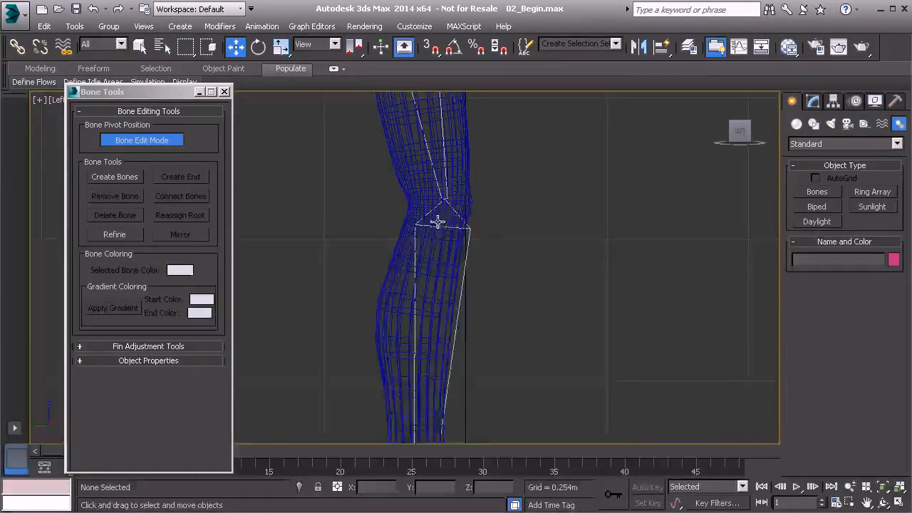
pyautogui.scroll(-5, 515, 236)
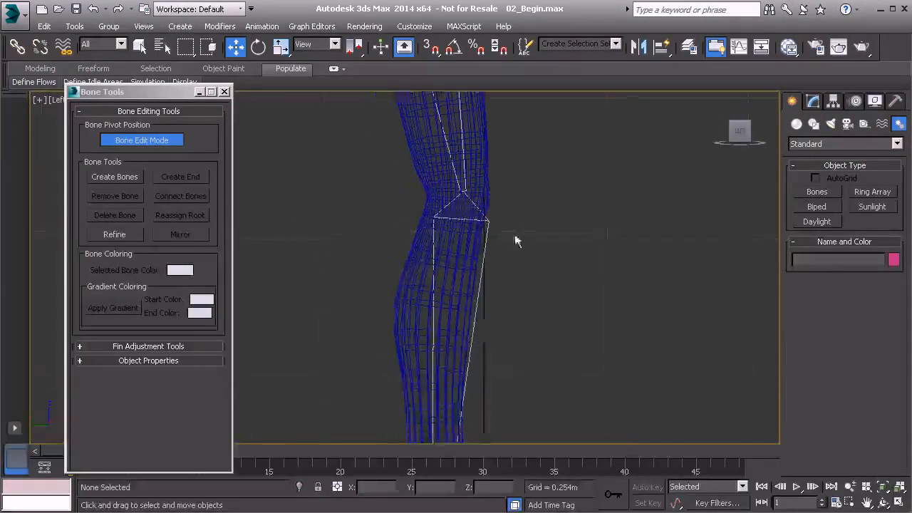
pyautogui.click(170, 140)
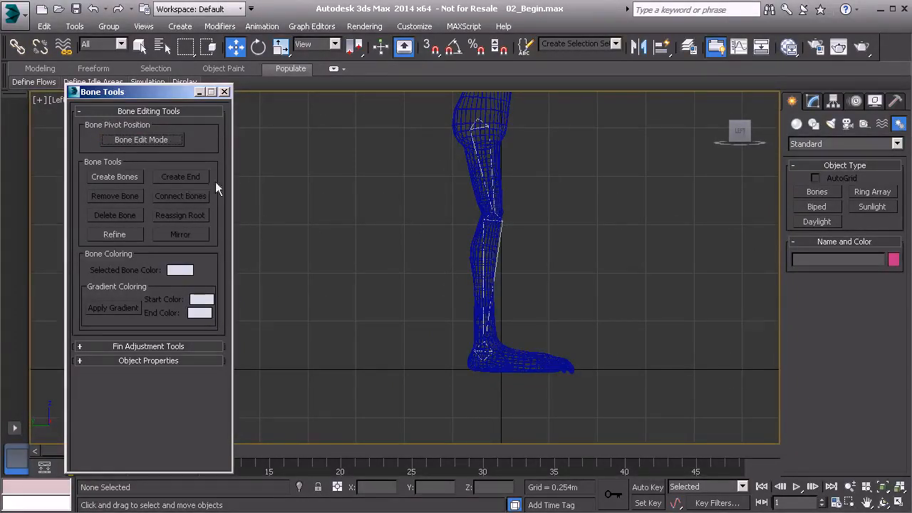
pyautogui.moveTo(598, 278); pyautogui.dragTo(567, 292, button='middle')
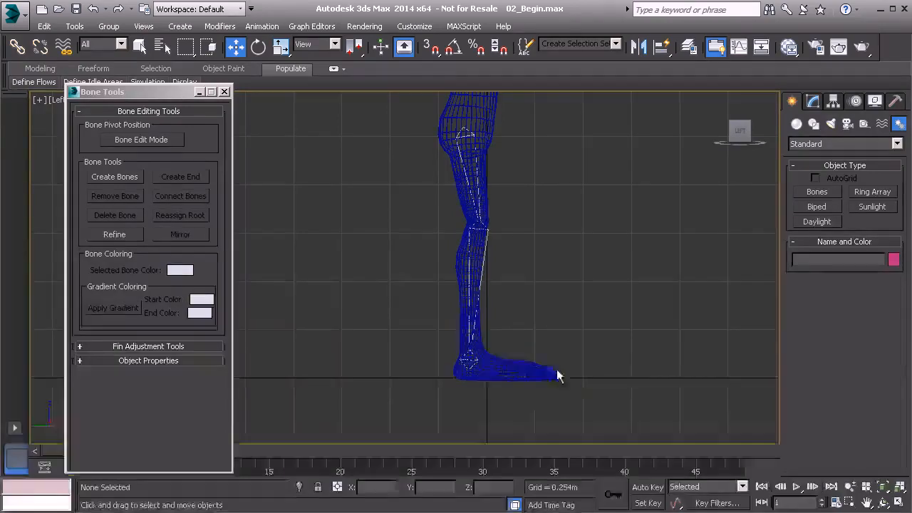
pyautogui.moveTo(541, 296); pyautogui.dragTo(520, 300, button='middle')
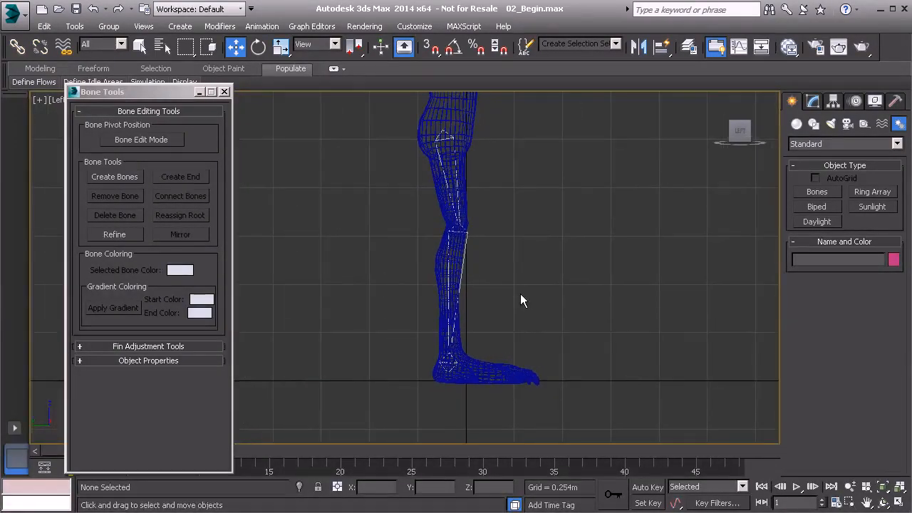
# Step: Show the imp from the front in a maximized Perspective view with wireframe display
pyautogui.hotkey('alt', 'w')
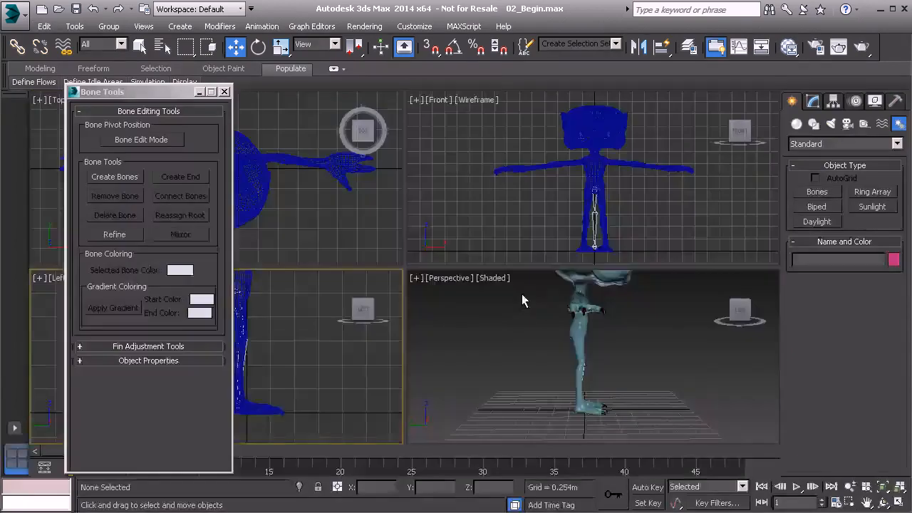
pyautogui.click(479, 339)
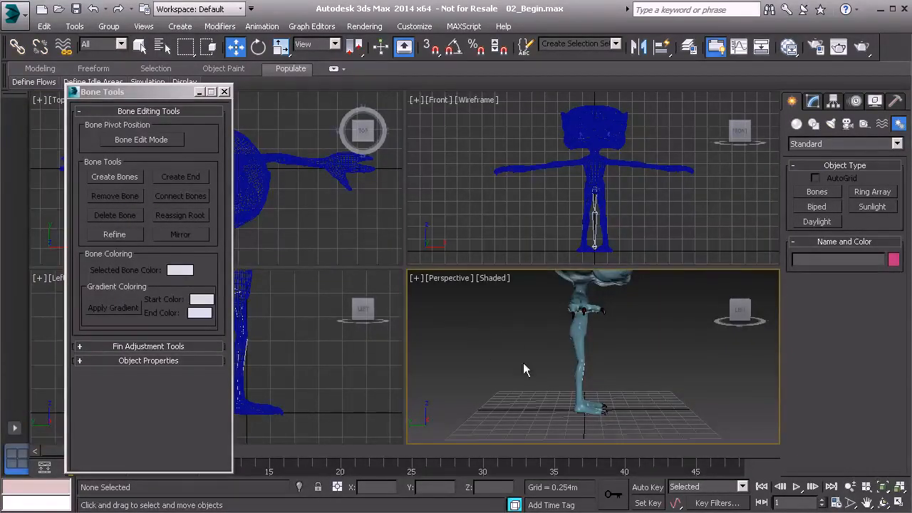
pyautogui.hotkey('alt', 'w')
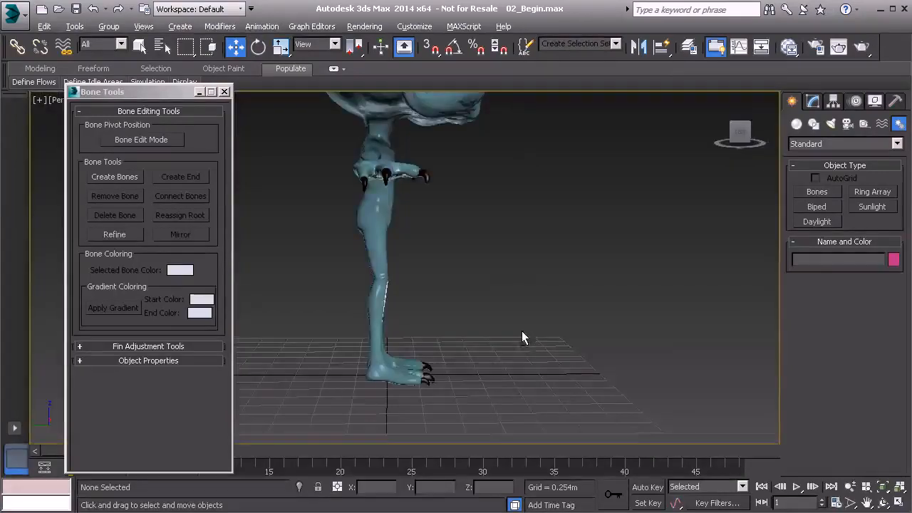
pyautogui.keyDown('alt'); pyautogui.moveTo(497, 323); pyautogui.dragTo(476, 362, button='middle'); pyautogui.keyUp('alt')
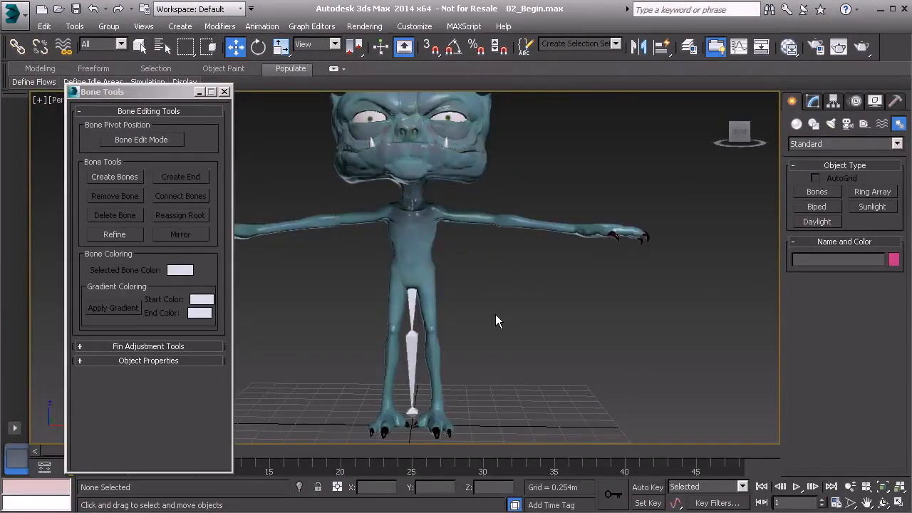
pyautogui.press('F3')
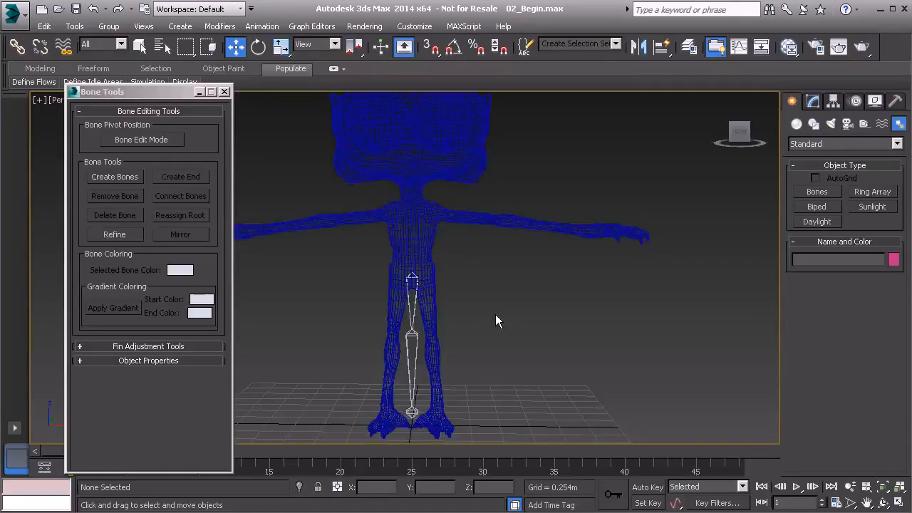
# Step: Move the leg chain's root bone along X to about 0.107 m, into the imp's left leg, and rotate it to follow the leg
pyautogui.click(413, 285)
pyautogui.moveTo(465, 315); pyautogui.dragTo(474, 304, button='middle')
pyautogui.scroll(2, 474, 353)
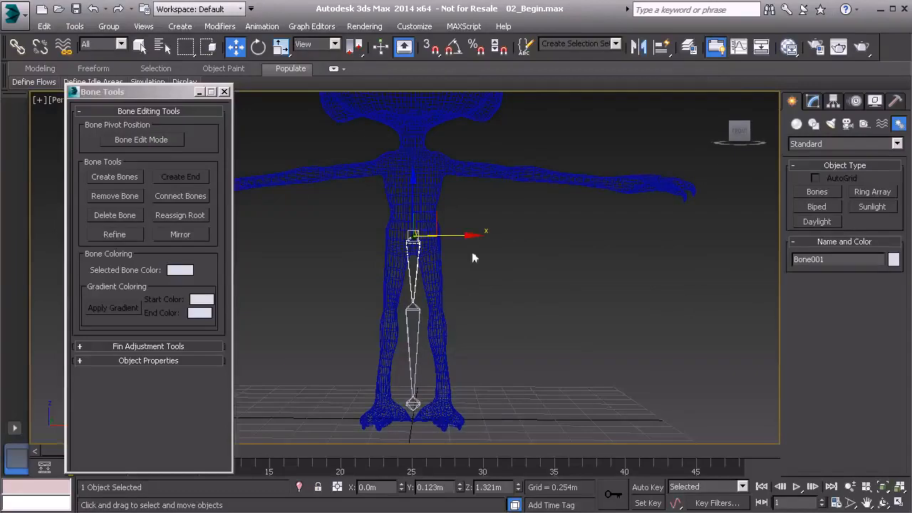
pyautogui.moveTo(467, 236); pyautogui.dragTo(482, 241)
pyautogui.scroll(2, 482, 241)
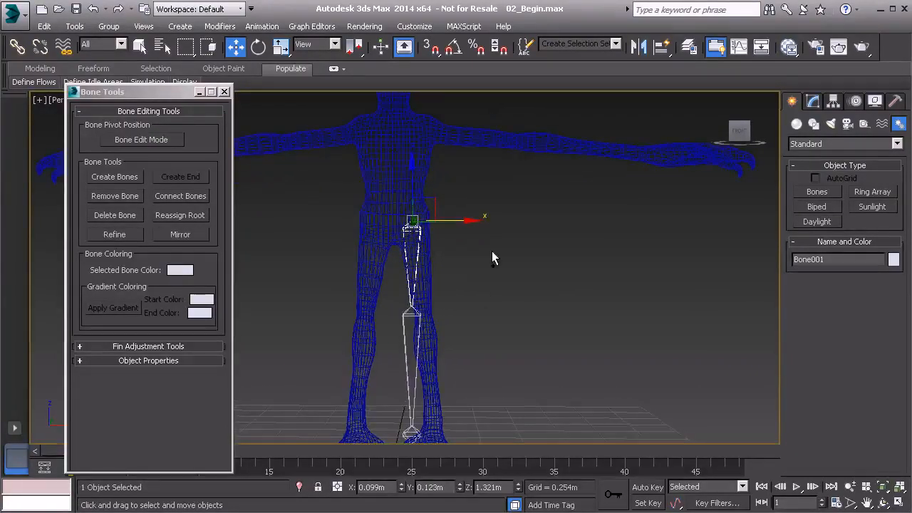
pyautogui.press('e')
pyautogui.moveTo(450, 261); pyautogui.dragTo(484, 218)
pyautogui.press('w')
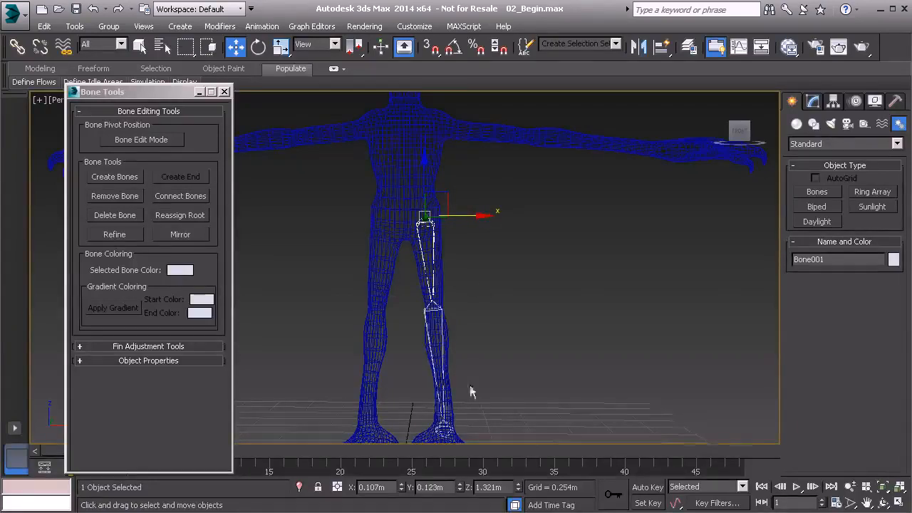
# Step: Examine from several angles how the thigh, knee and ankle bones sit inside the left leg mesh
pyautogui.scroll(4, 479, 291)
pyautogui.scroll(2, 458, 293)
pyautogui.moveTo(456, 296); pyautogui.dragTo(432, 338, button='middle')
pyautogui.moveTo(439, 325); pyautogui.dragTo(451, 434, button='middle')
pyautogui.keyDown('alt'); pyautogui.moveTo(456, 361); pyautogui.dragTo(470, 385, button='middle'); pyautogui.keyUp('alt')
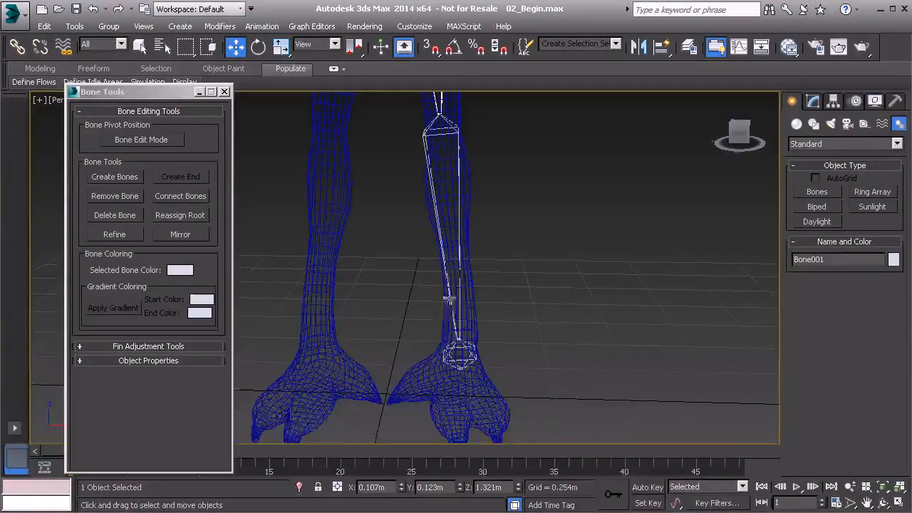
pyautogui.moveTo(452, 278); pyautogui.dragTo(473, 417, button='middle')
pyautogui.scroll(-5, 473, 417)
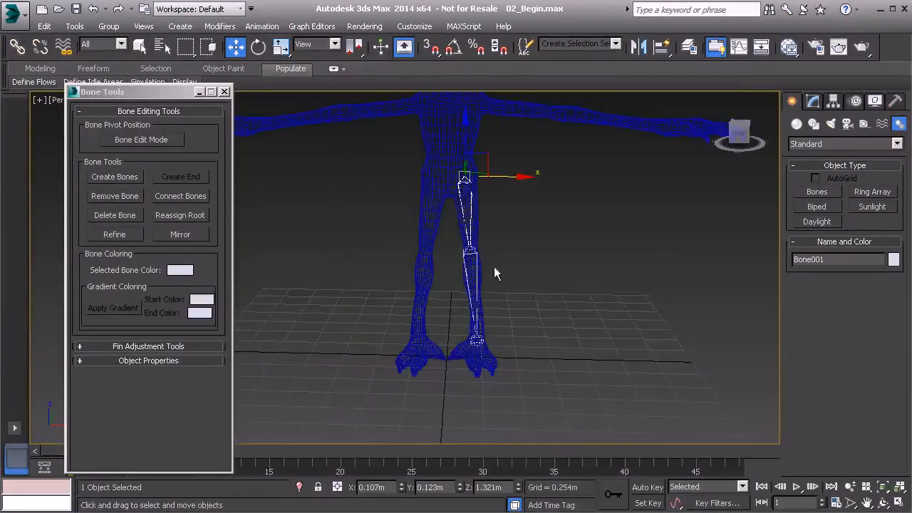
pyautogui.scroll(5, 467, 397)
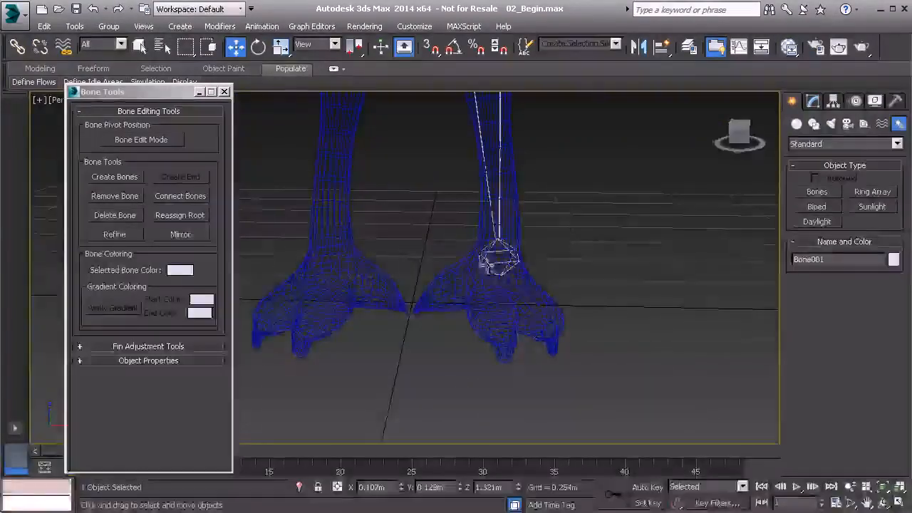
pyautogui.keyDown('alt'); pyautogui.moveTo(540, 287); pyautogui.dragTo(509, 279, button='middle'); pyautogui.keyUp('alt')
pyautogui.scroll(-3, 509, 279)
pyautogui.scroll(3, 497, 325)
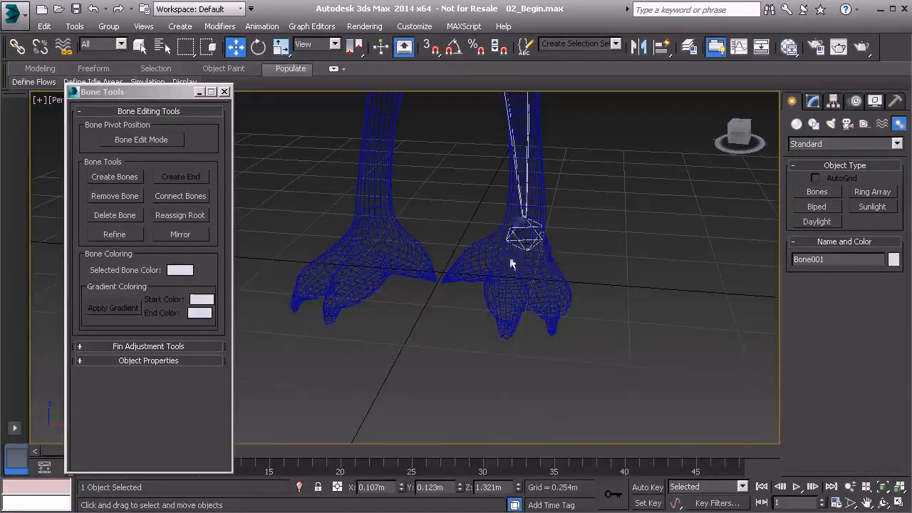
pyautogui.moveTo(510, 232); pyautogui.dragTo(491, 299, button='middle')
pyautogui.scroll(-4, 491, 300)
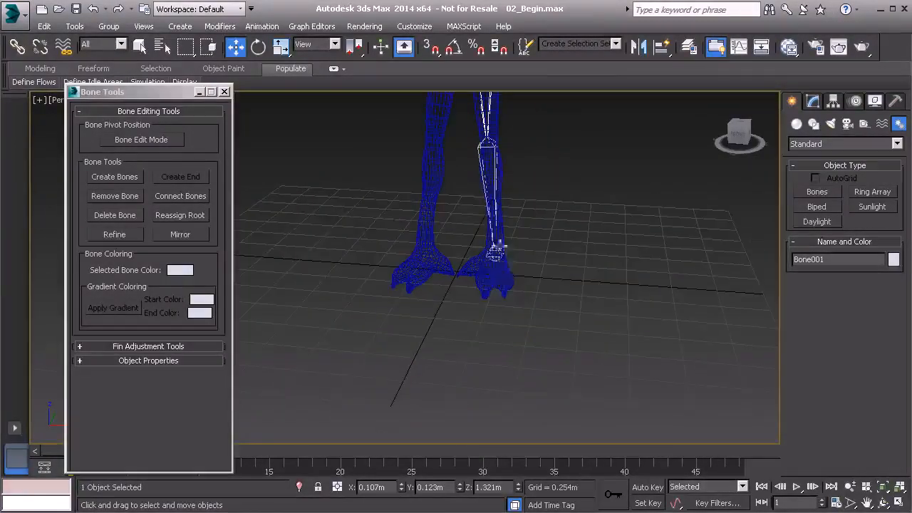
pyautogui.keyDown('alt'); pyautogui.moveTo(511, 257); pyautogui.dragTo(494, 277, button='middle'); pyautogui.keyUp('alt')
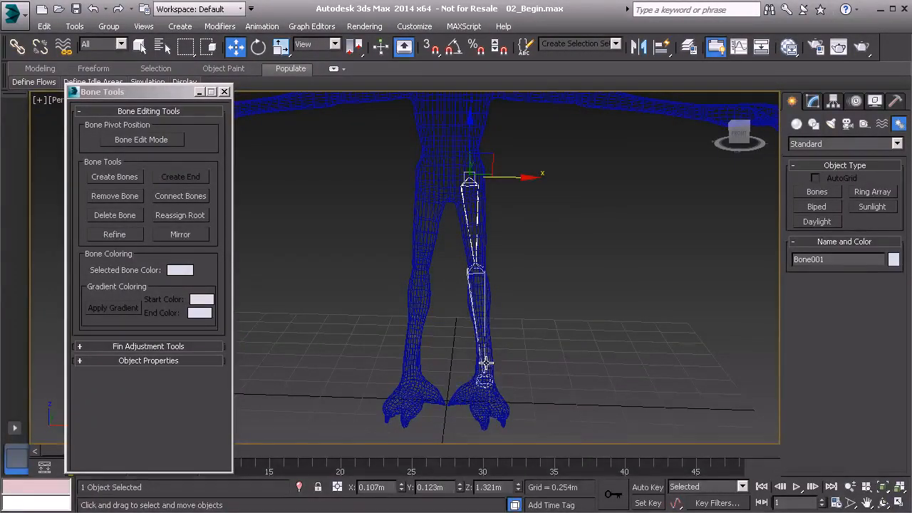
pyautogui.keyDown('alt'); pyautogui.moveTo(499, 343); pyautogui.dragTo(497, 341, button='middle'); pyautogui.keyUp('alt')
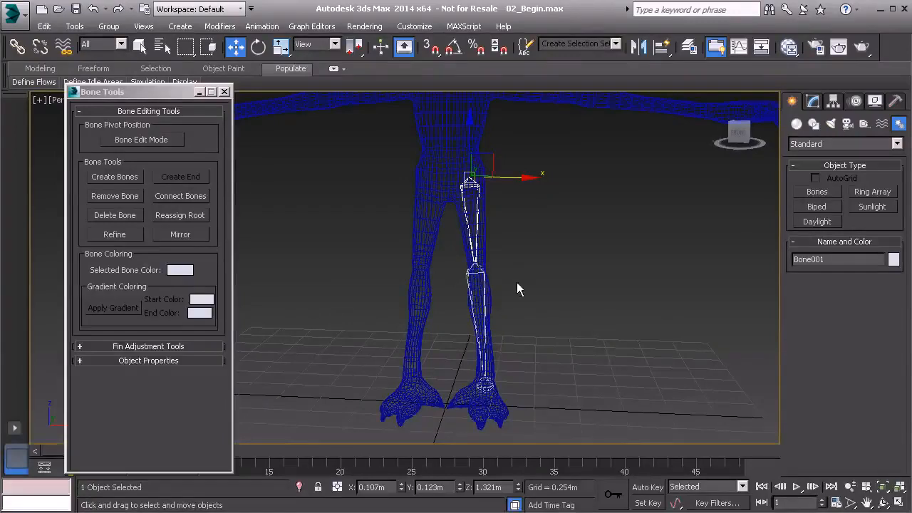
pyautogui.keyDown('alt'); pyautogui.moveTo(497, 266); pyautogui.dragTo(522, 277, button='middle'); pyautogui.keyUp('alt')
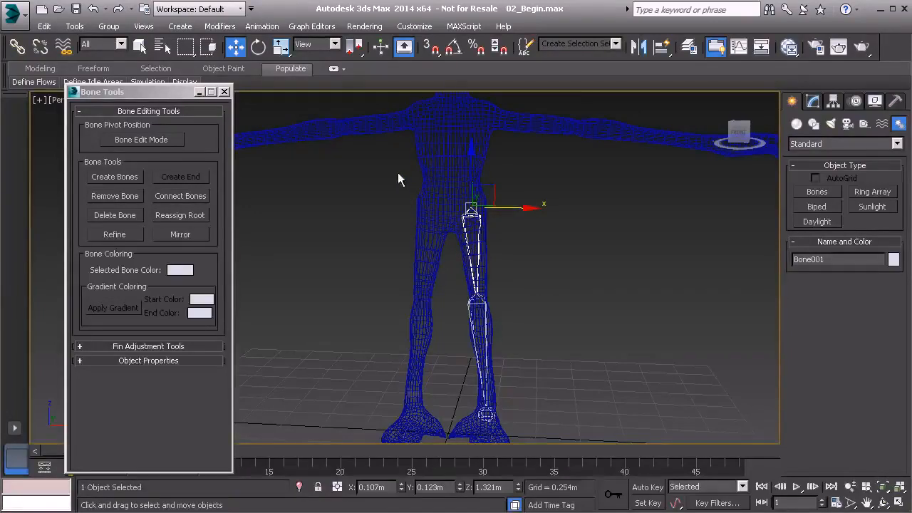
# Step: Rename the thigh bone Bn_L_Thigh01
pyautogui.scroll(5, 529, 304)
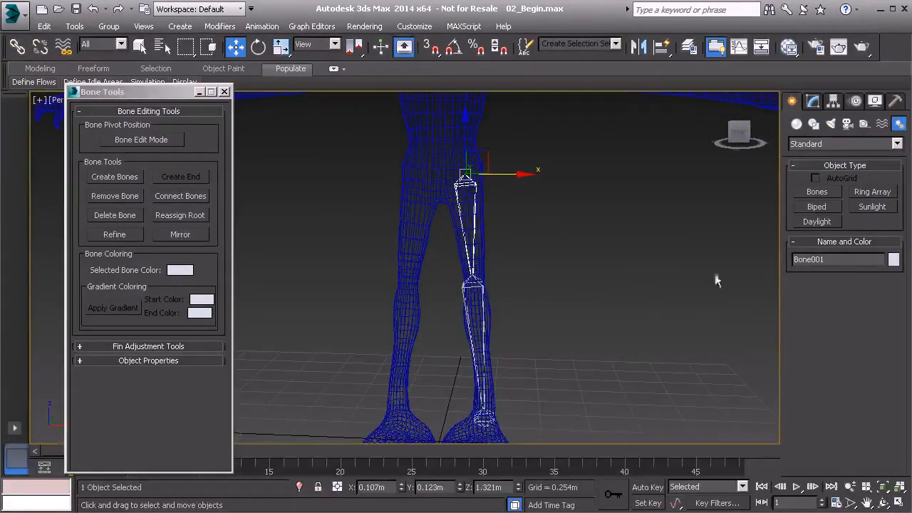
pyautogui.doubleClick(813, 260)
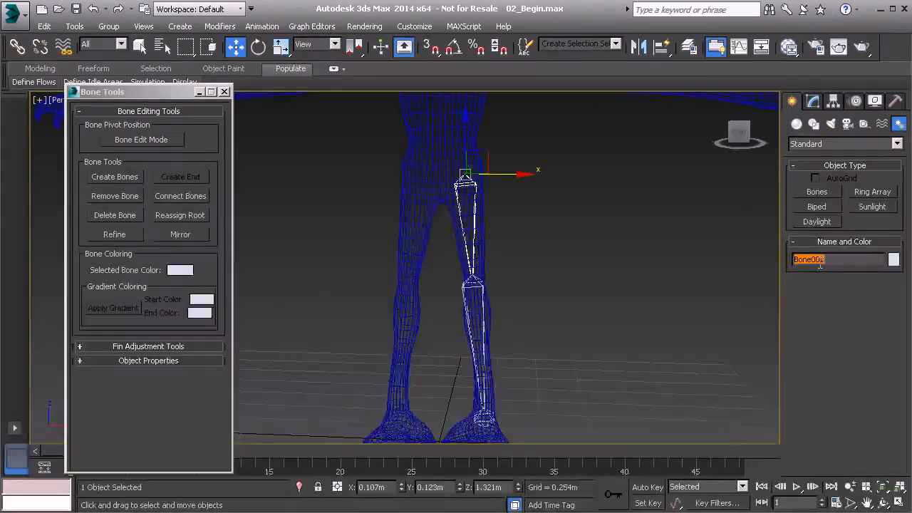
pyautogui.write('Bn_L')
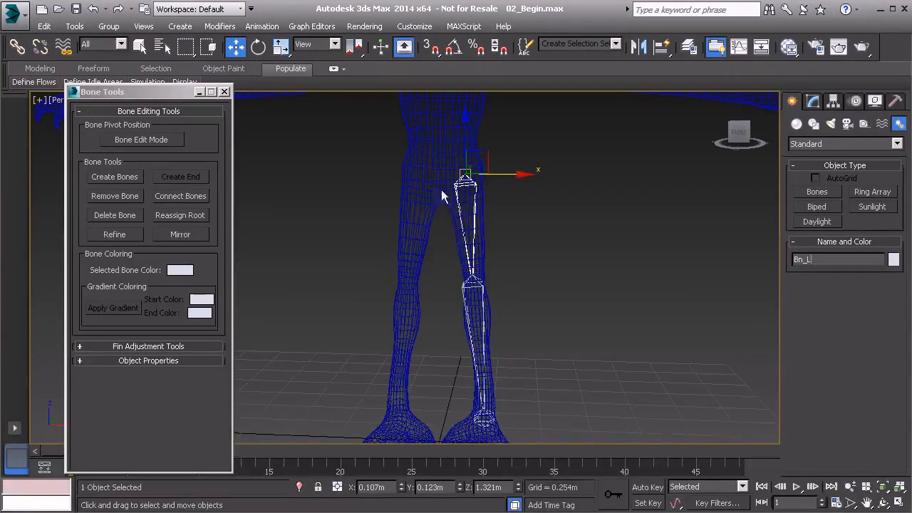
pyautogui.moveTo(491, 219); pyautogui.dragTo(494, 235, button='middle')
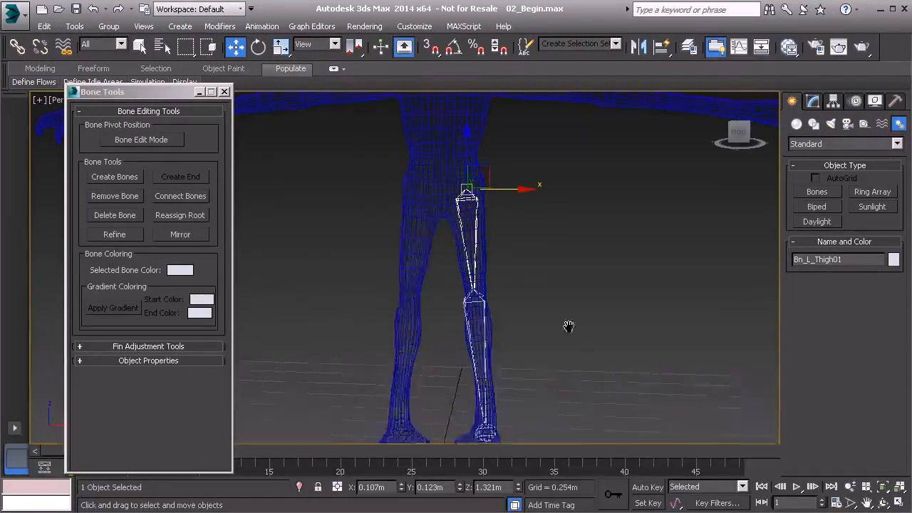
pyautogui.moveTo(571, 327); pyautogui.dragTo(557, 337, button='middle')
pyautogui.moveTo(510, 256); pyautogui.dragTo(529, 251, button='middle')
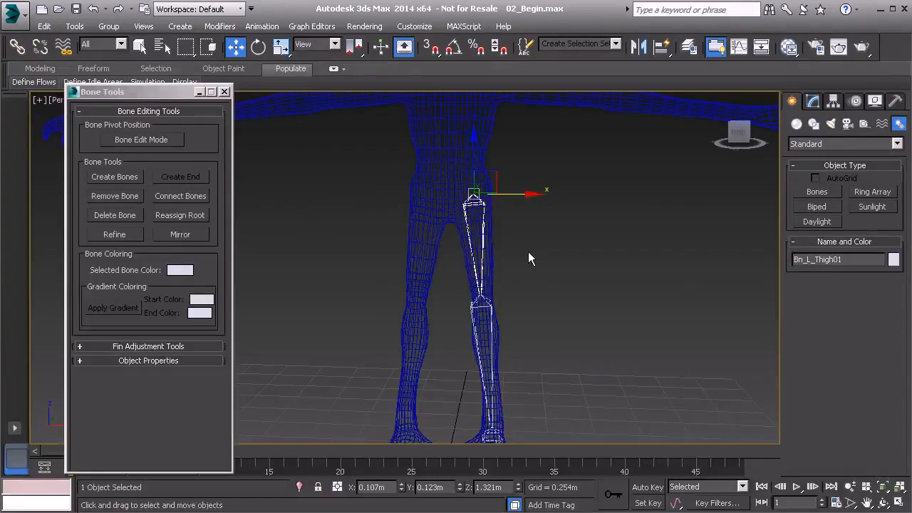
# Step: Reuse the thigh bone's copied name for the lower-leg bone, changing it to Bn_L_Shin01
pyautogui.hotkey('ctrl', 'v')
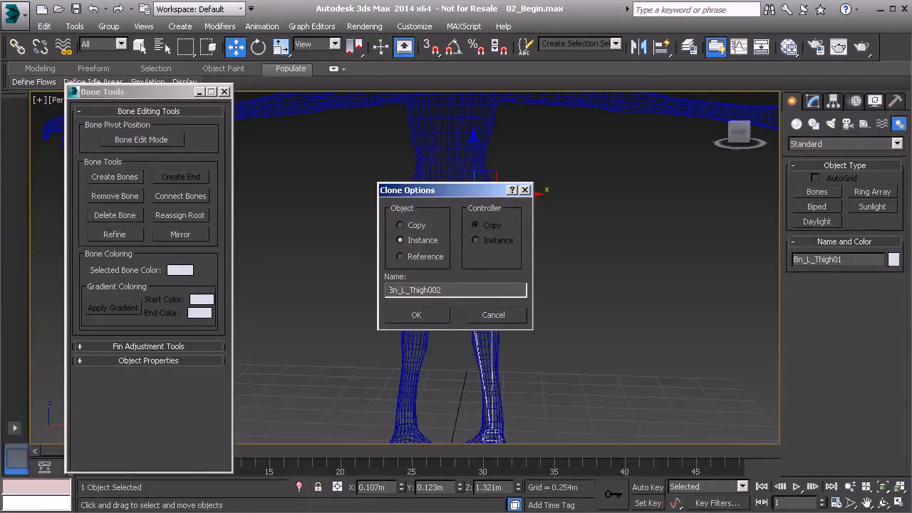
pyautogui.click(494, 314)
pyautogui.click(834, 259)
pyautogui.hotkey('ctrl', 'c')
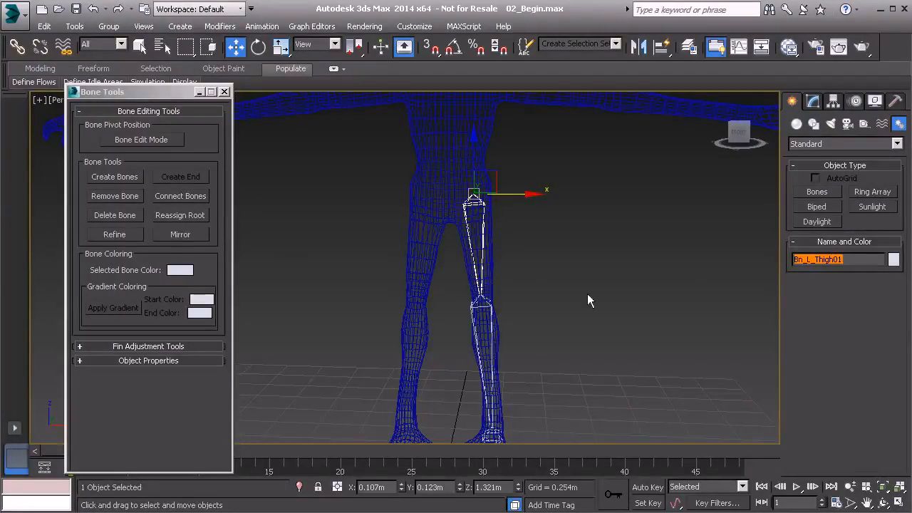
pyautogui.click(490, 303)
pyautogui.click(816, 260)
pyautogui.hotkey('ctrl', 'v')
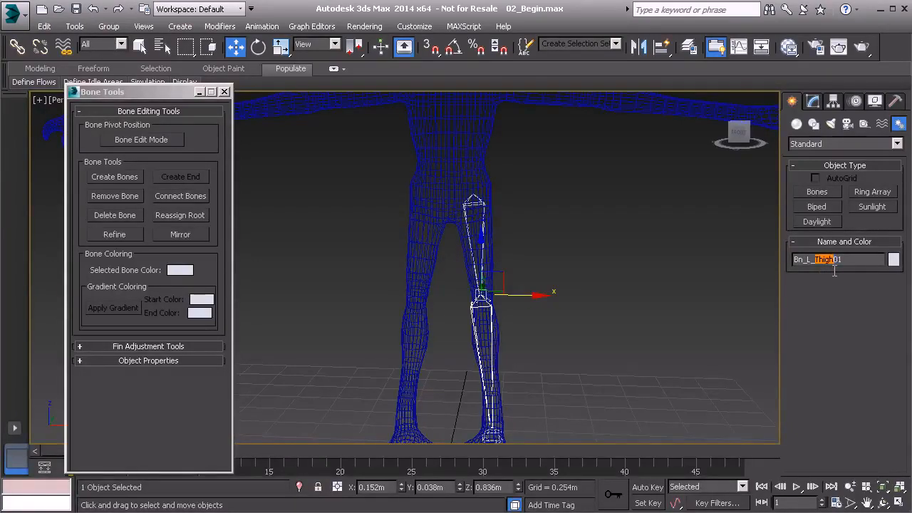
pyautogui.write('Shin')
# Step: Rename the end bone at the ankle Be_L_Ankle01 and deselect it
pyautogui.moveTo(478, 405); pyautogui.dragTo(479, 300, button='middle')
pyautogui.click(480, 328)
pyautogui.doubleClick(815, 261)
pyautogui.write('Bn_L_Thigh01')
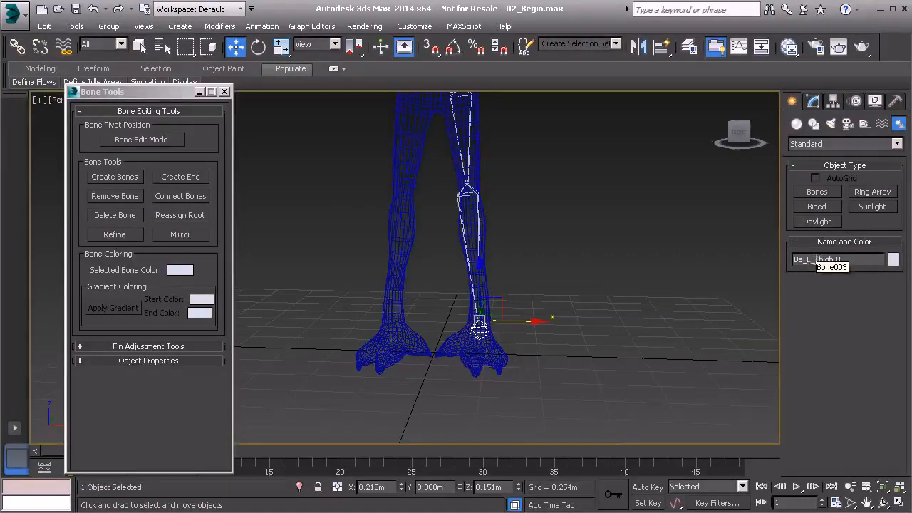
pyautogui.moveTo(815, 259); pyautogui.dragTo(841, 262)
pyautogui.write('Ankle01')
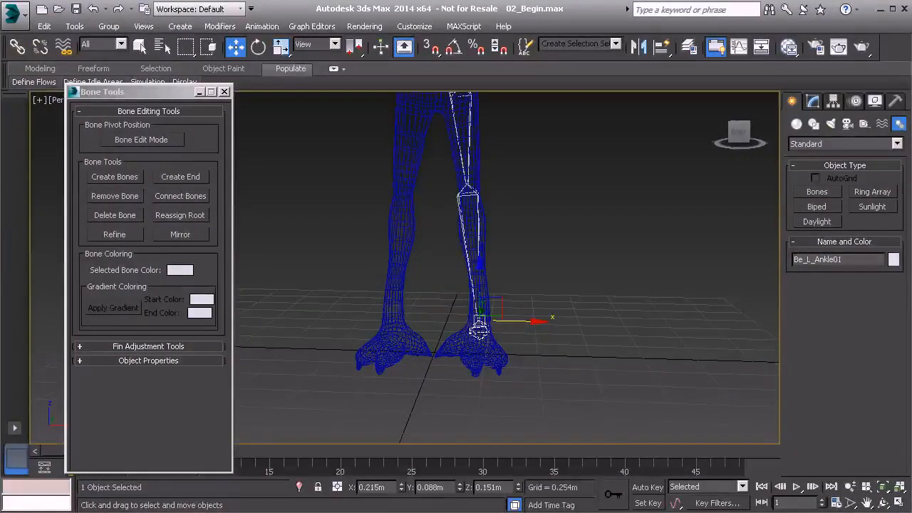
pyautogui.click(574, 238)
# Step: Rotate the thigh bone so that the whole leg chain swings out of the mesh
pyautogui.moveTo(530, 214); pyautogui.dragTo(525, 275, button='middle')
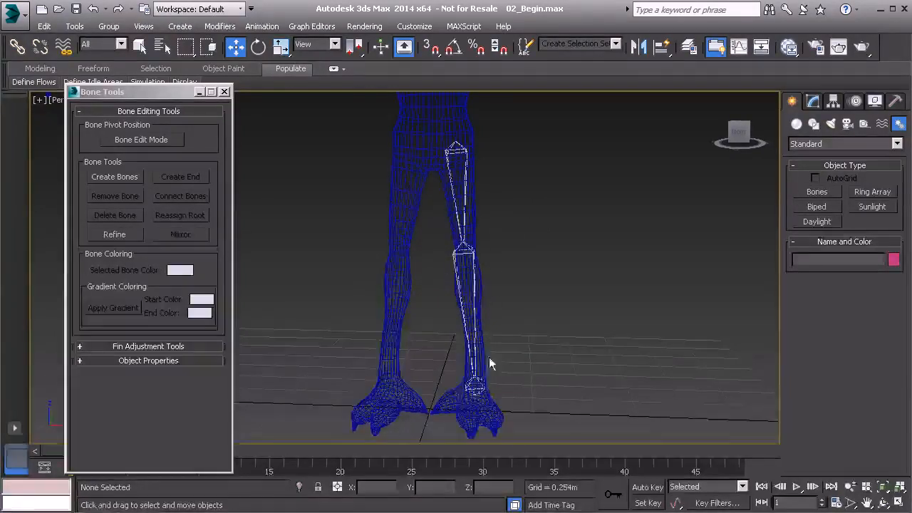
pyautogui.keyDown('alt'); pyautogui.moveTo(490, 310); pyautogui.dragTo(414, 163, button='middle'); pyautogui.keyUp('alt')
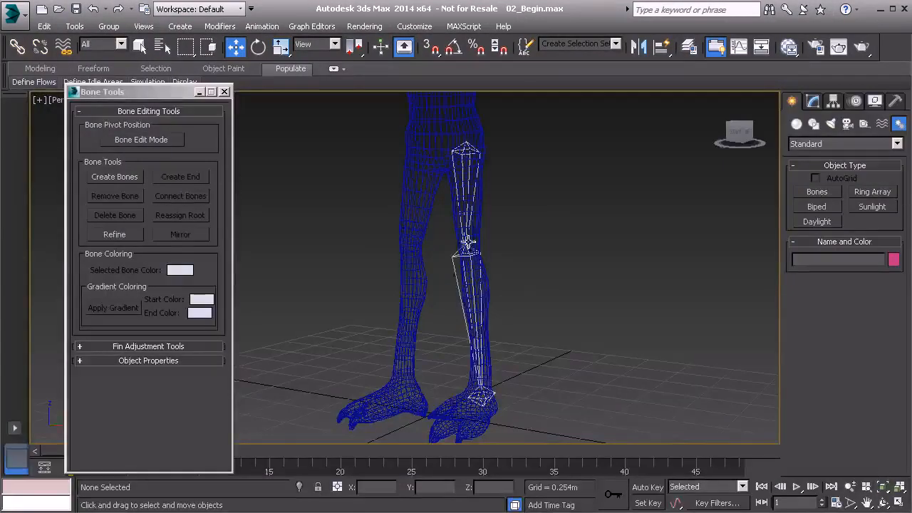
pyautogui.keyDown('alt'); pyautogui.moveTo(452, 259); pyautogui.dragTo(477, 306, button='middle'); pyautogui.keyUp('alt')
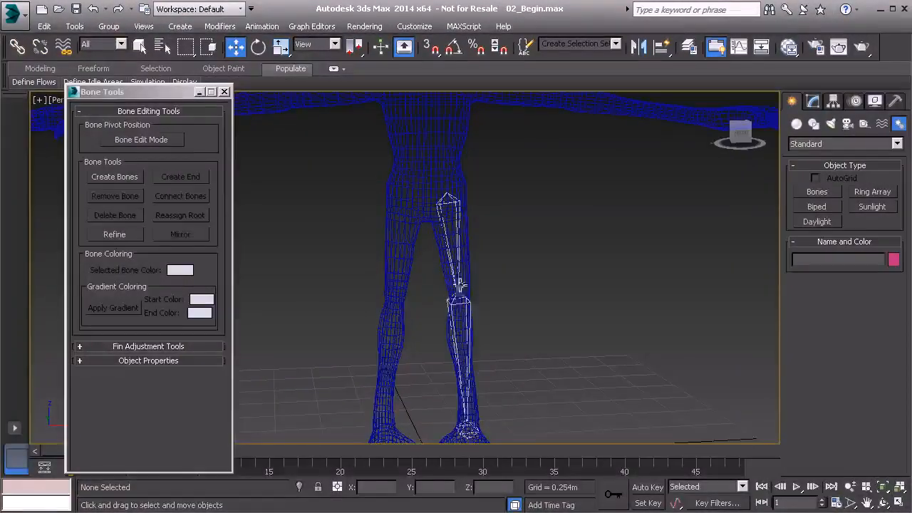
pyautogui.click(456, 271)
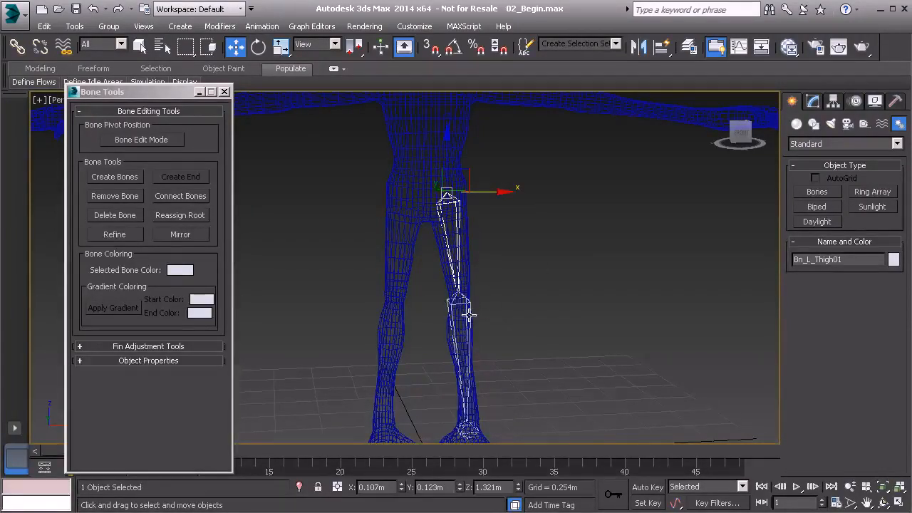
pyautogui.keyDown('alt'); pyautogui.moveTo(470, 315); pyautogui.dragTo(467, 300, button='middle'); pyautogui.keyUp('alt')
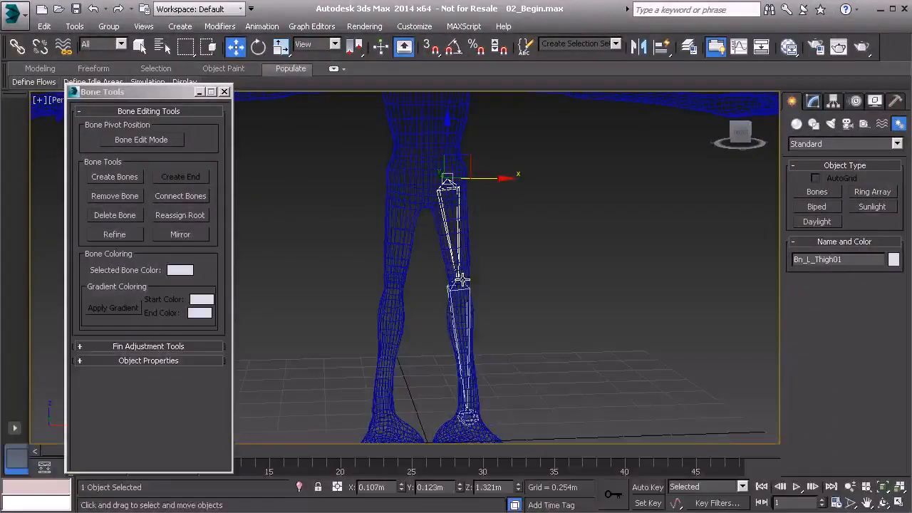
pyautogui.press('e')
pyautogui.moveTo(488, 211); pyautogui.dragTo(491, 157)
# Step: Try to return the rotated thigh bone to its original pose with Transform To Zero
pyautogui.rightClick(536, 214)
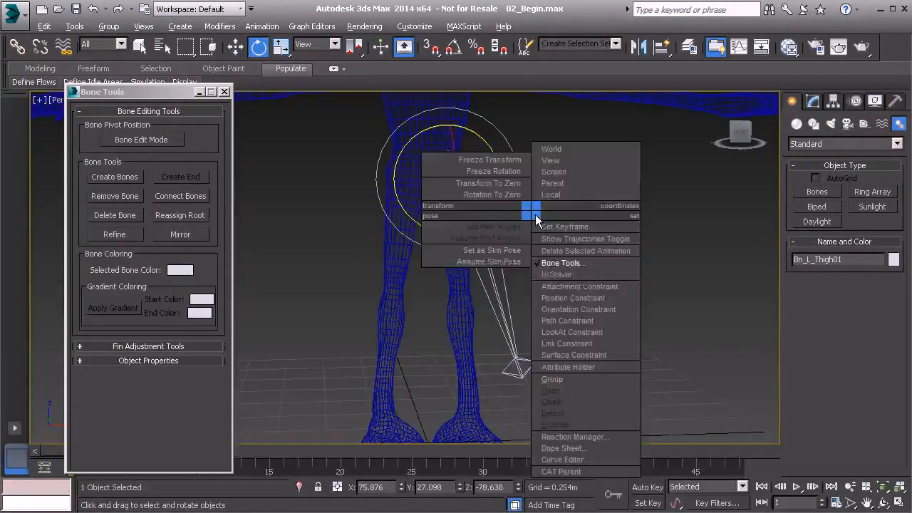
pyautogui.click(477, 186)
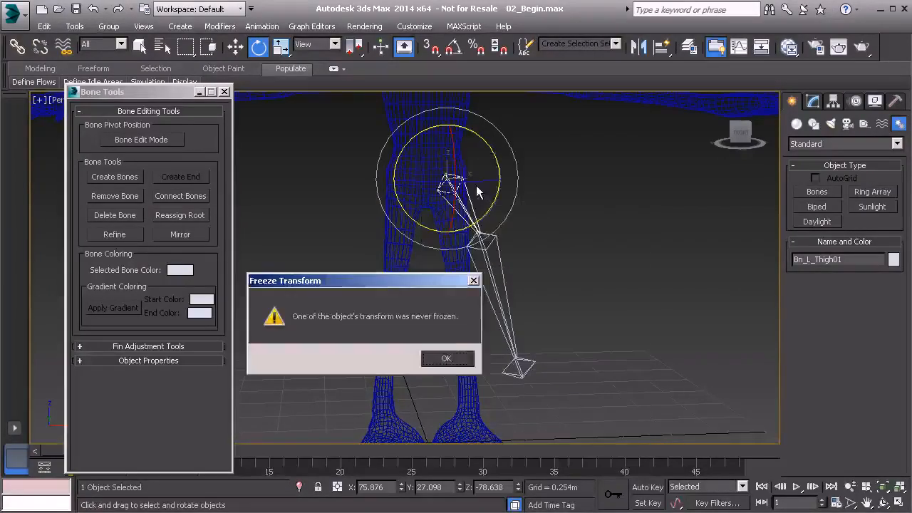
pyautogui.click(447, 360)
# Step: Undo the thigh bone's rotation
pyautogui.keyDown('alt'); pyautogui.moveTo(487, 311); pyautogui.dragTo(446, 328, button='middle'); pyautogui.keyUp('alt')
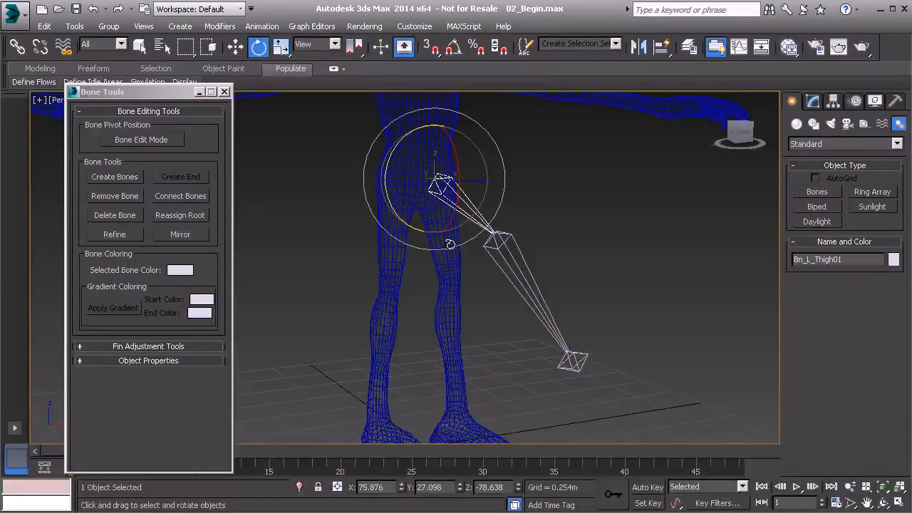
pyautogui.moveTo(504, 256); pyautogui.dragTo(486, 268, button='middle')
pyautogui.hotkey('ctrl', 'z')
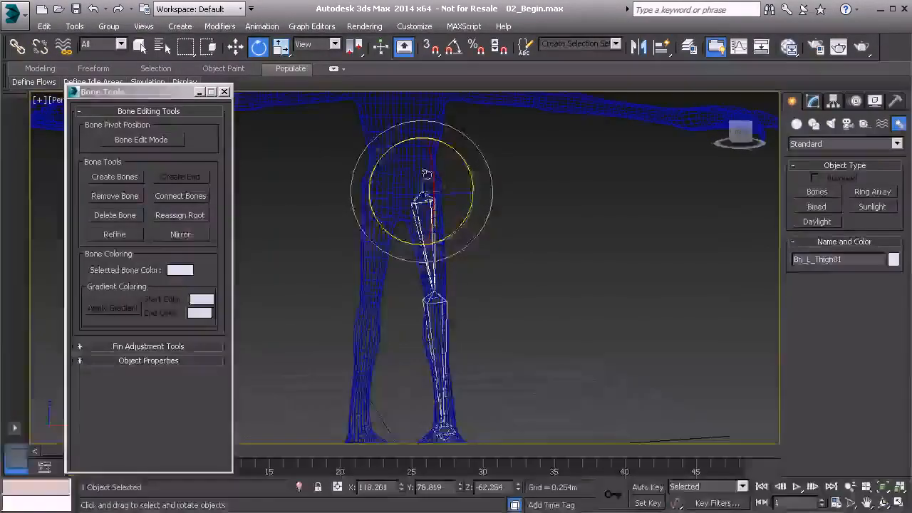
# Step: Freeze the transforms of all three bones in the left leg chain and deselect them
pyautogui.doubleClick(428, 265)
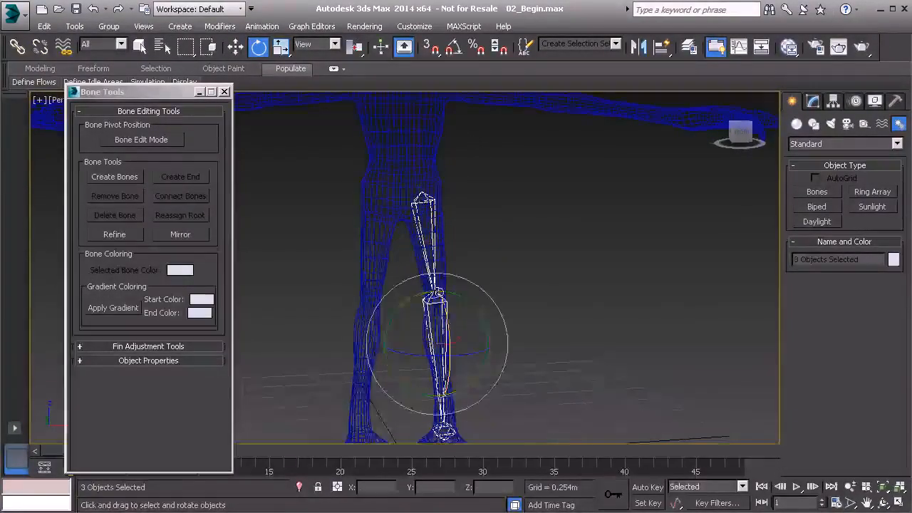
pyautogui.moveTo(479, 396); pyautogui.dragTo(479, 368, button='middle')
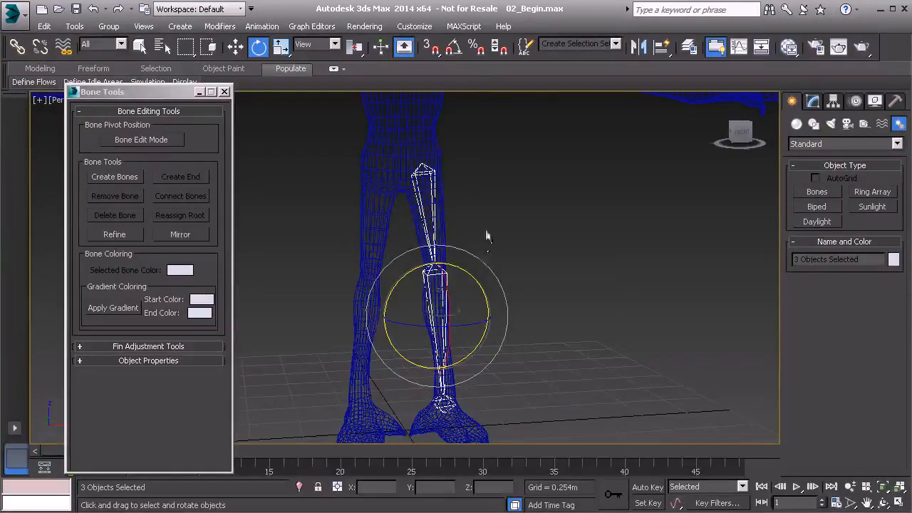
pyautogui.rightClick(507, 212)
pyautogui.click(459, 161)
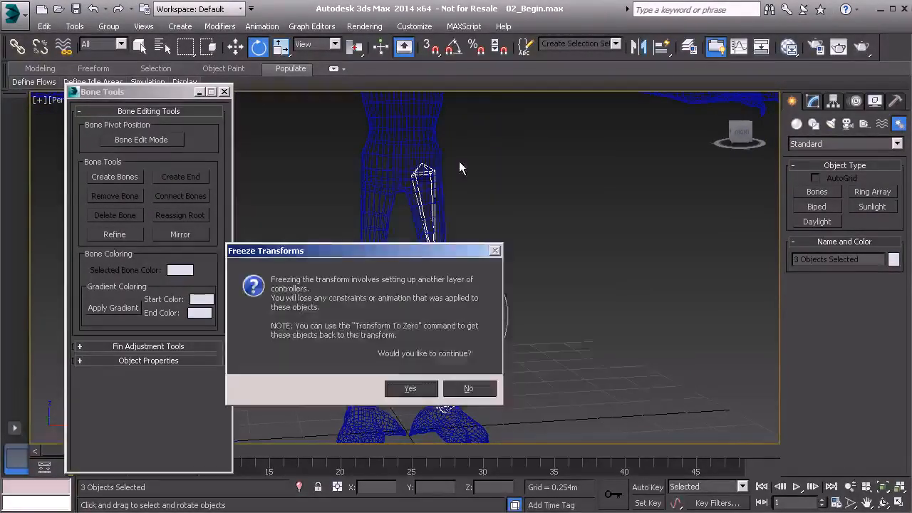
pyautogui.click(411, 389)
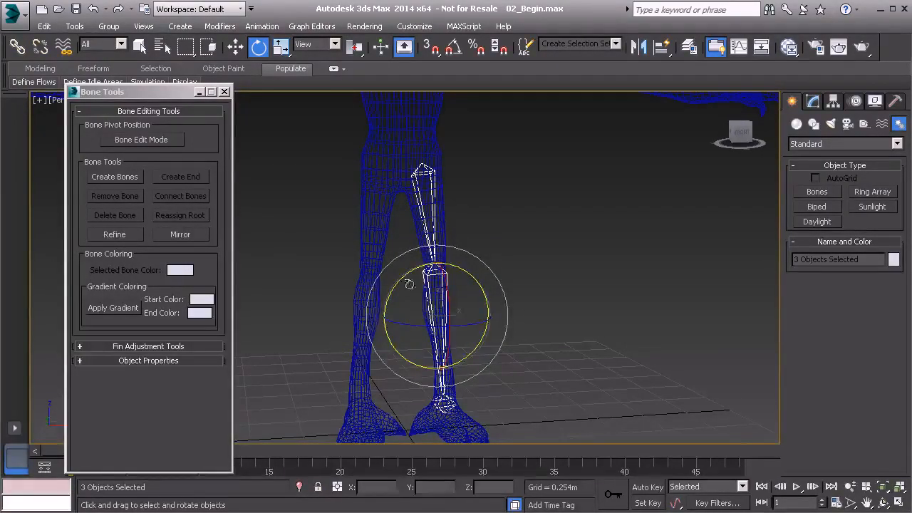
pyautogui.click(491, 243)
# Step: Inspect the thigh bone's position controller layers, including Zero Pos XYZ, in its motion parameters
pyautogui.click(432, 206)
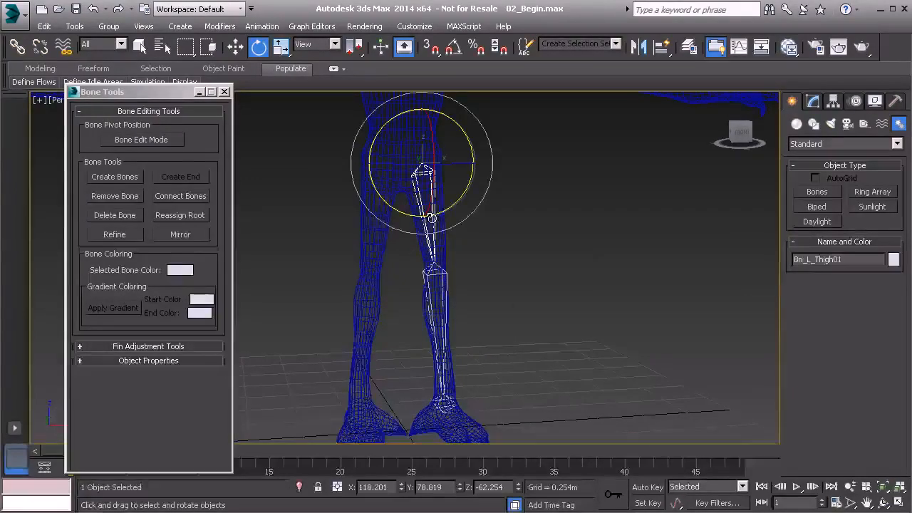
pyautogui.click(857, 101)
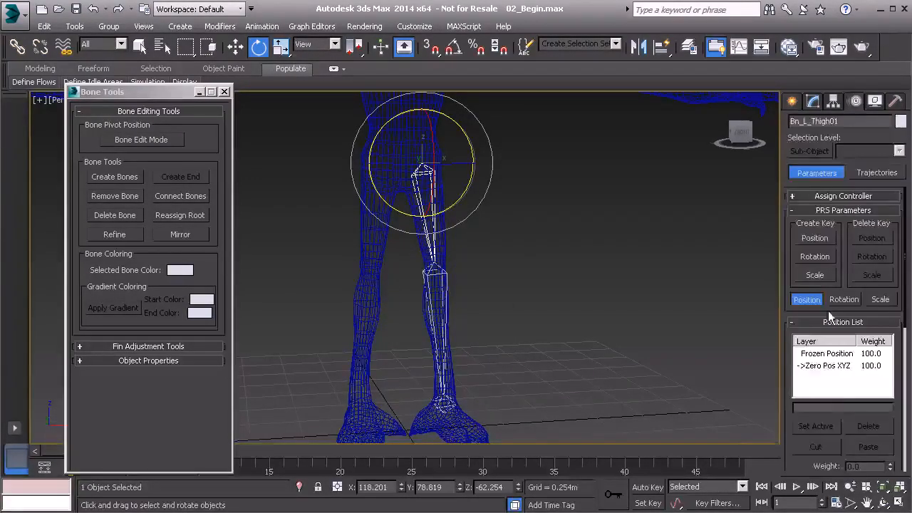
pyautogui.click(825, 365)
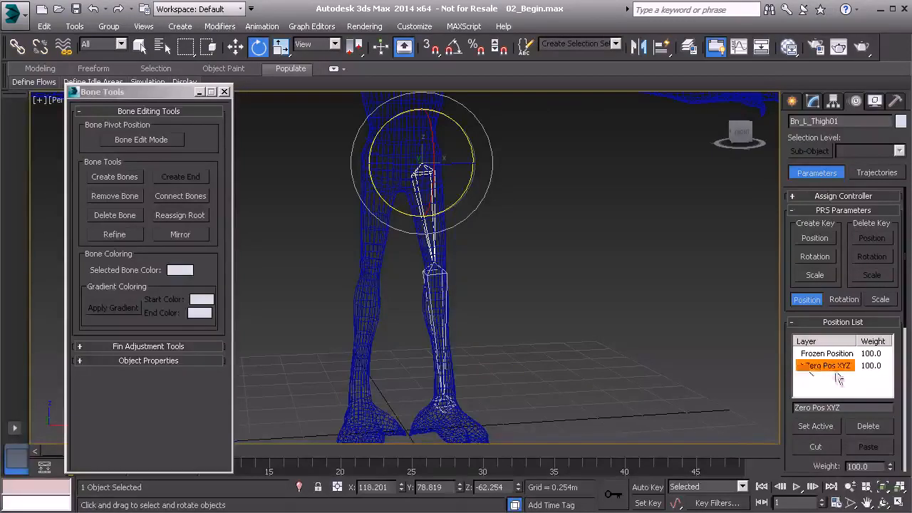
pyautogui.click(482, 253)
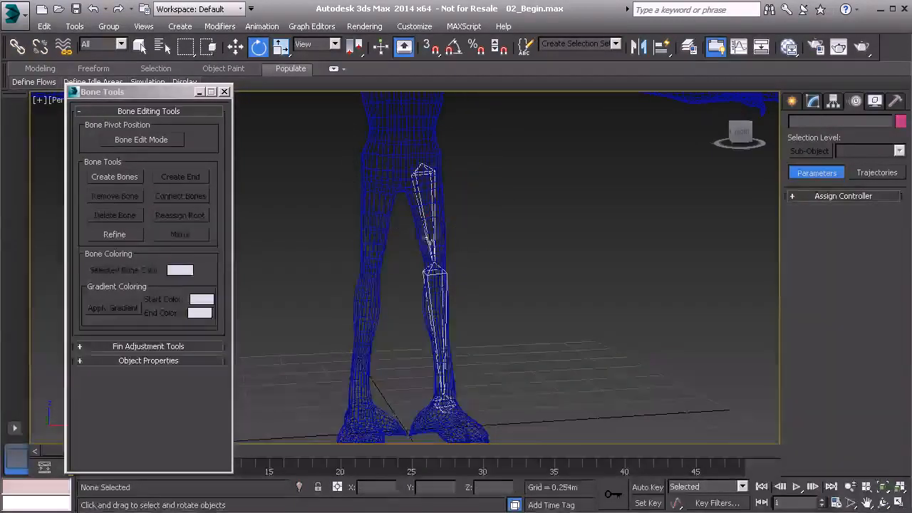
# Step: Test the frozen pose by rotating the thigh bone out of the mesh and restoring it with Transform To Zero
pyautogui.click(430, 238)
pyautogui.moveTo(446, 187); pyautogui.dragTo(532, 213)
pyautogui.rightClick(543, 189)
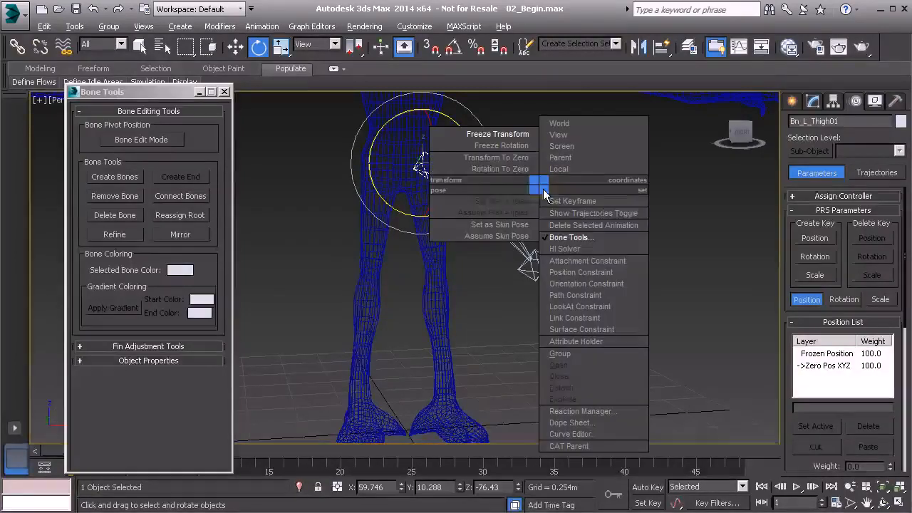
pyautogui.click(495, 158)
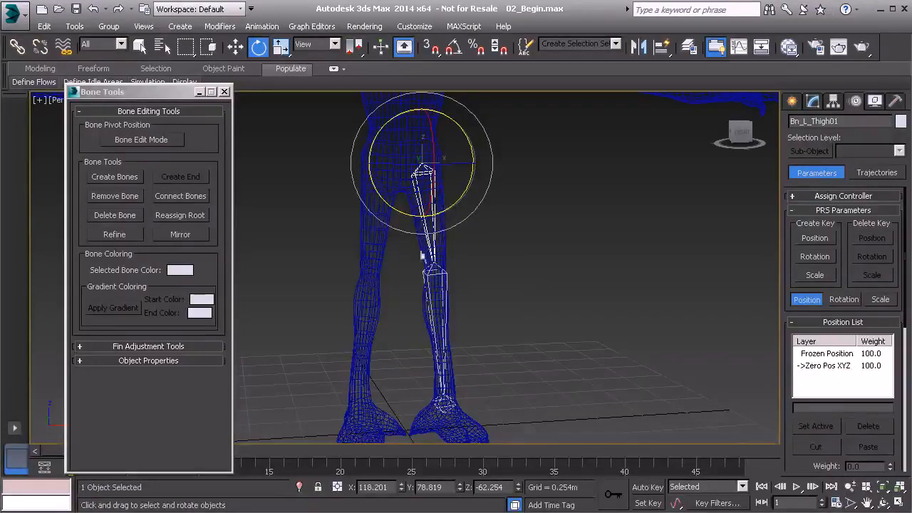
# Step: Examine the thigh, shin and ankle end bones of the leg chain from several angles
pyautogui.keyDown('alt'); pyautogui.moveTo(532, 269); pyautogui.dragTo(501, 298, button='middle'); pyautogui.keyUp('alt')
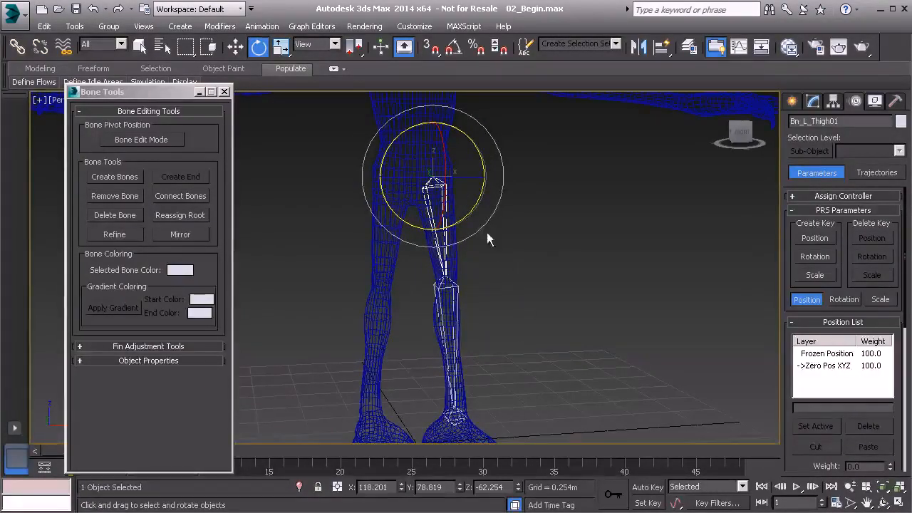
pyautogui.keyDown('alt'); pyautogui.moveTo(541, 290); pyautogui.dragTo(466, 242, button='middle'); pyautogui.keyUp('alt')
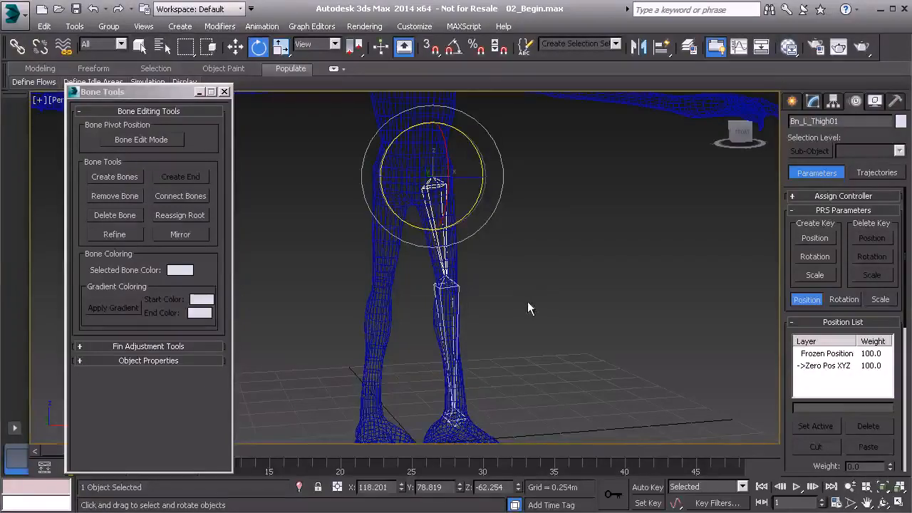
pyautogui.click(510, 283)
pyautogui.click(457, 288)
pyautogui.click(454, 417)
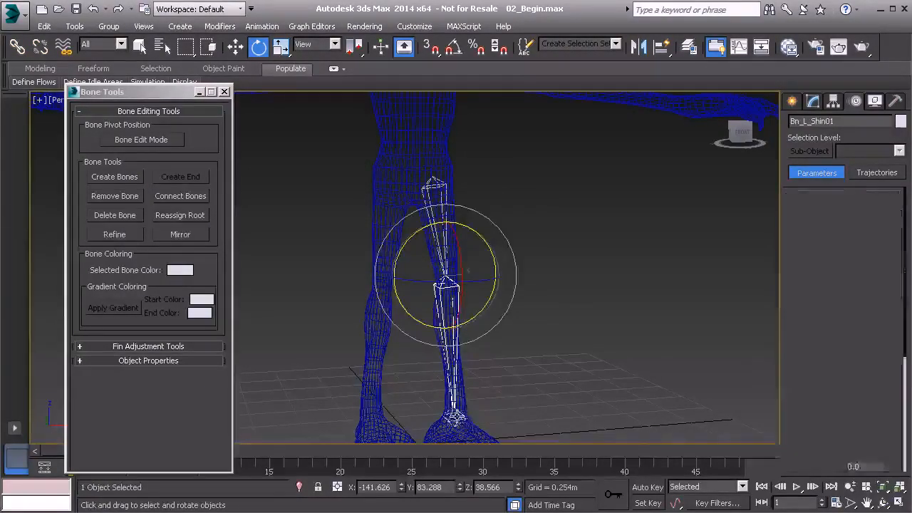
pyautogui.click(540, 365)
pyautogui.moveTo(548, 338); pyautogui.dragTo(499, 276, button='middle')
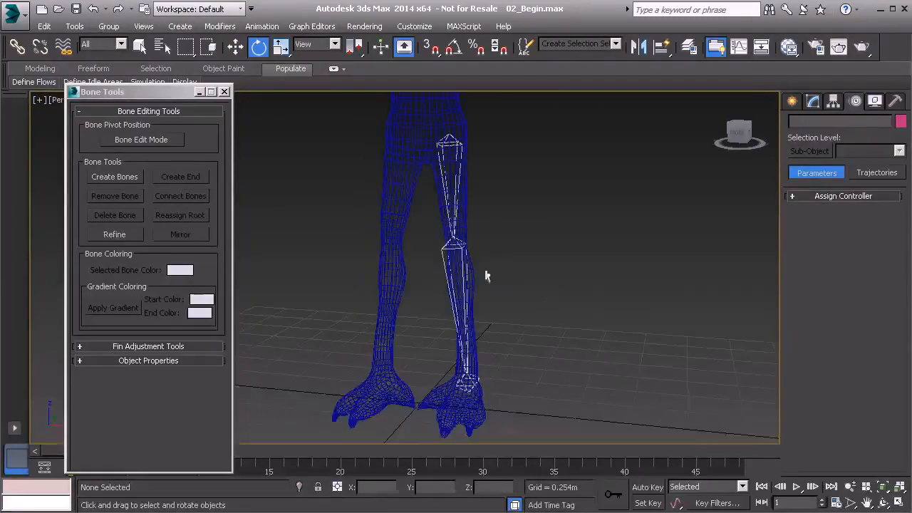
pyautogui.click(453, 176)
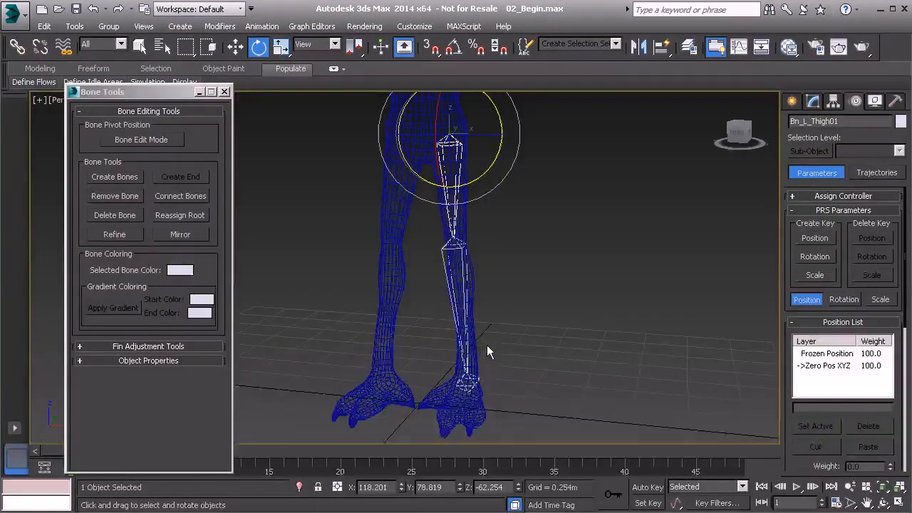
pyautogui.click(547, 305)
# Step: Create a foot bone chain in the Left view from the ankle through the ball of the foot to the toes, finishing with an end bone
pyautogui.hotkey('alt', 'w')
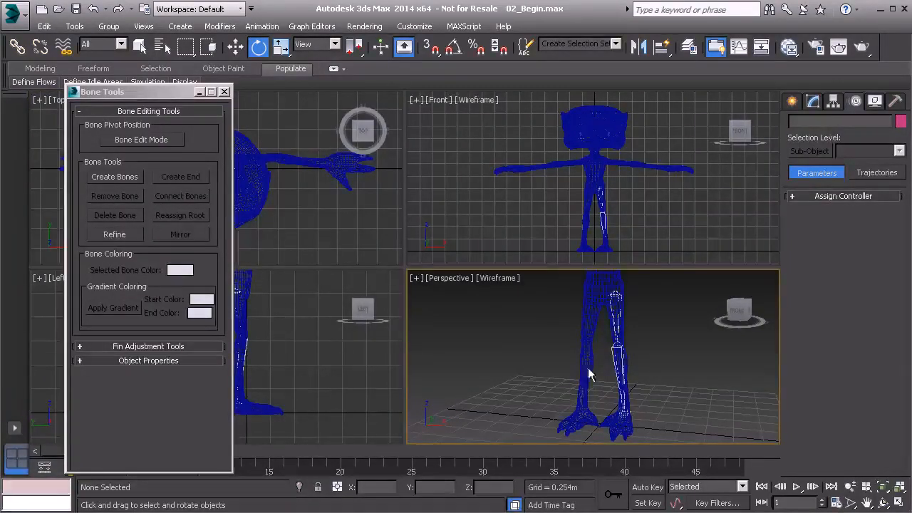
pyautogui.click(336, 372)
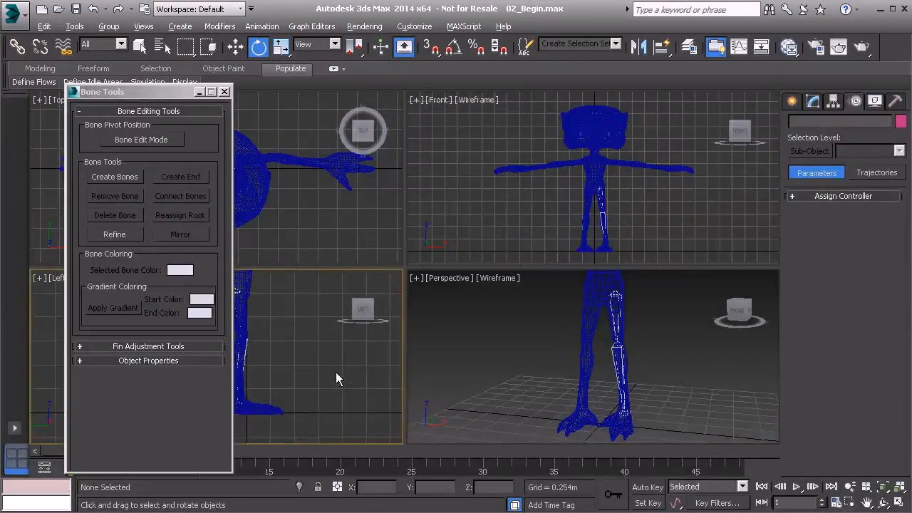
pyautogui.hotkey('alt', 'w')
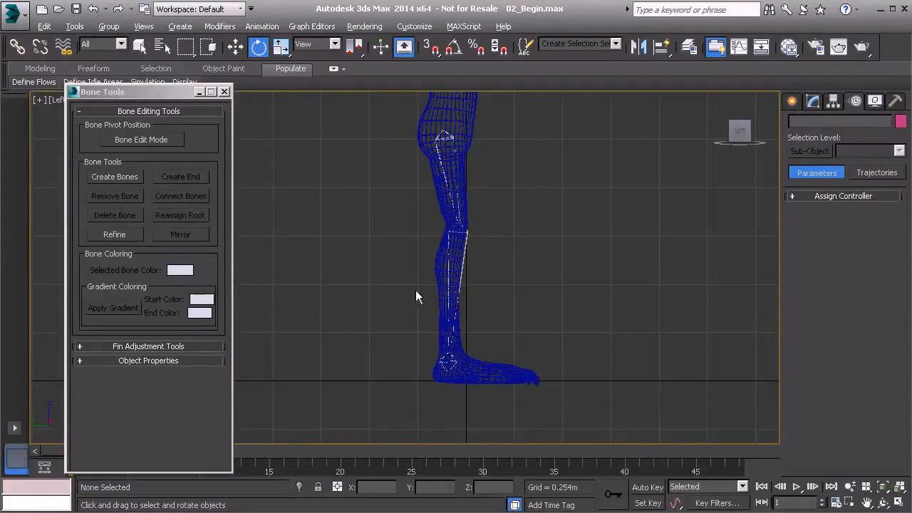
pyautogui.click(114, 177)
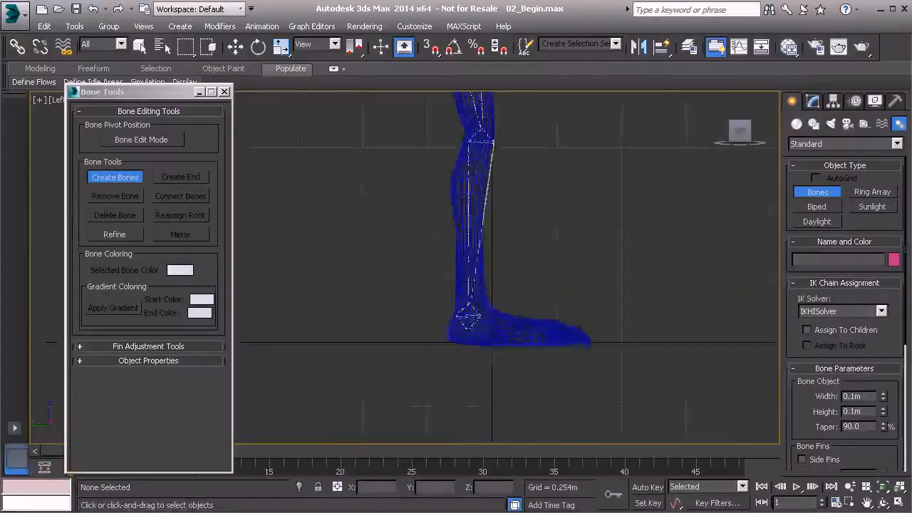
pyautogui.scroll(7, 400, 308)
pyautogui.moveTo(516, 318); pyautogui.dragTo(423, 308, button='middle')
pyautogui.scroll(1, 423, 306)
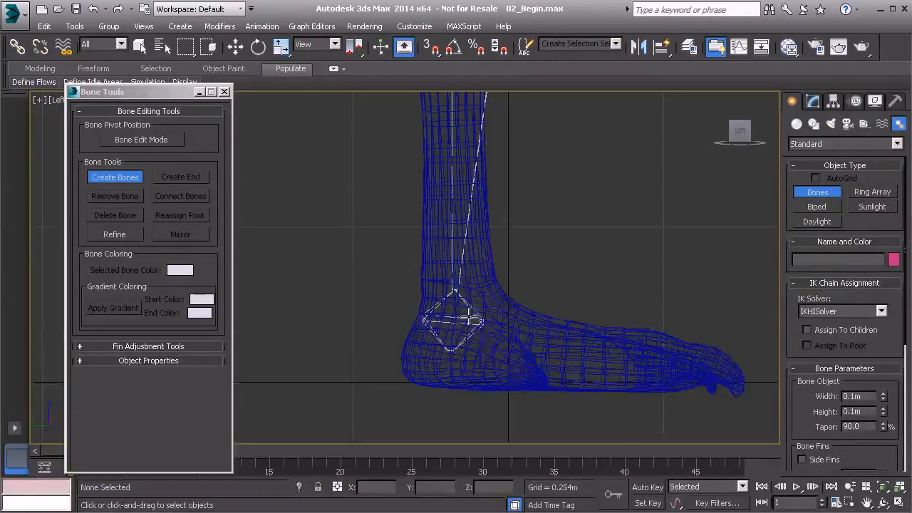
pyautogui.moveTo(513, 332); pyautogui.dragTo(417, 295, button='middle')
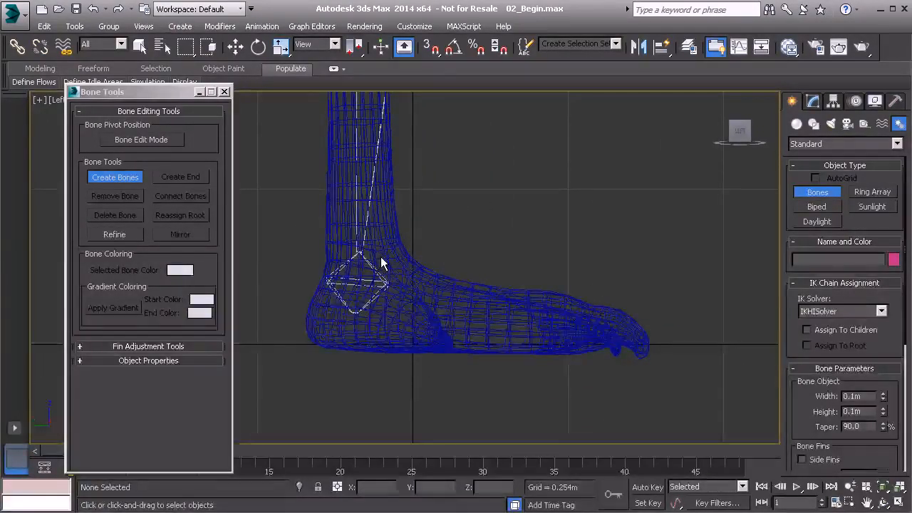
pyautogui.click(378, 258)
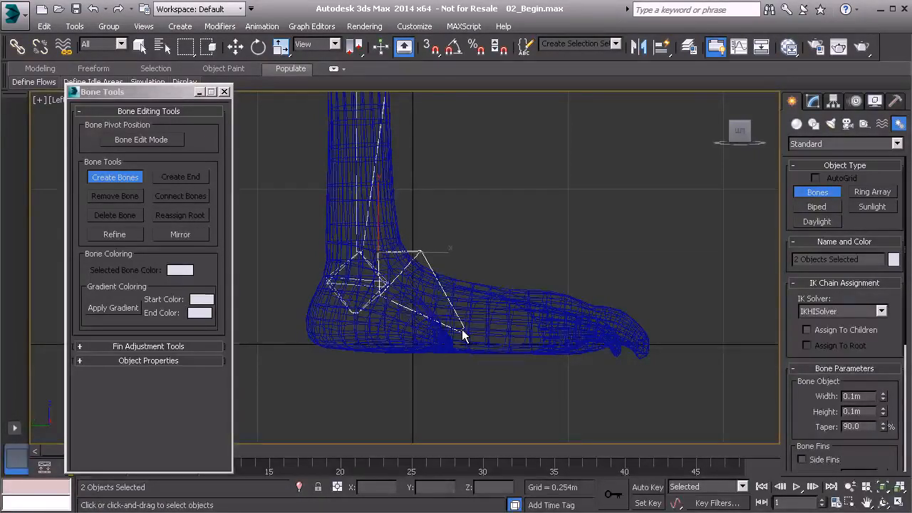
pyautogui.click(479, 330)
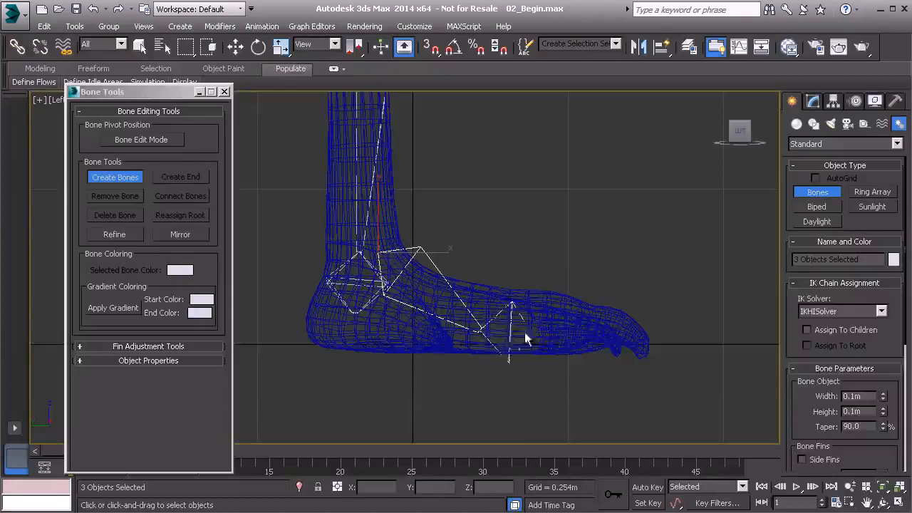
pyautogui.click(618, 336)
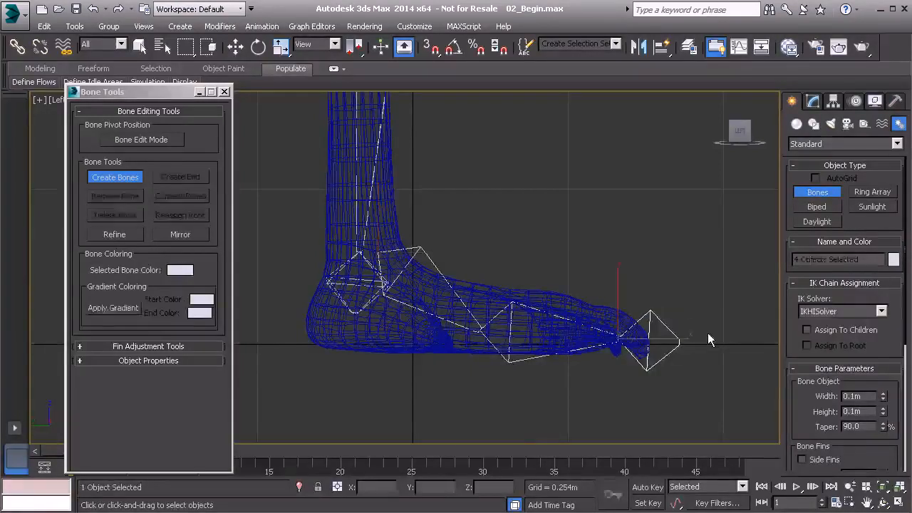
pyautogui.rightClick(708, 338)
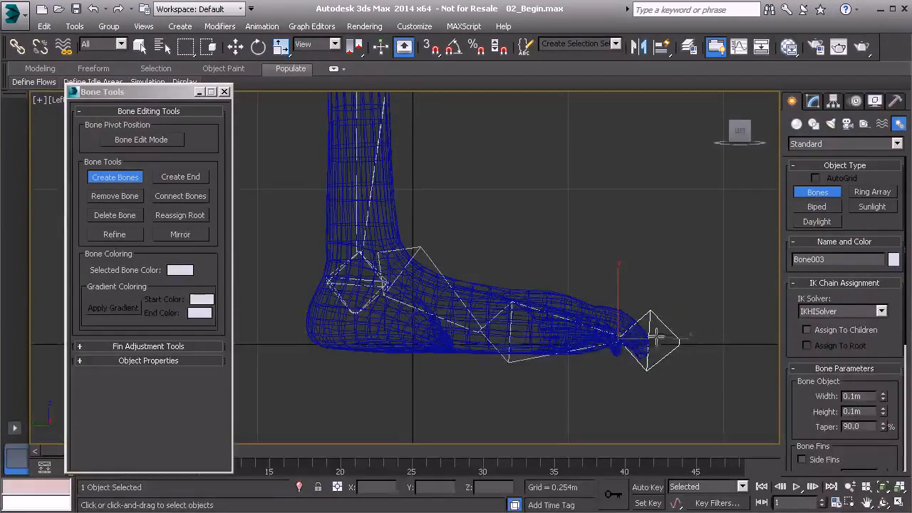
pyautogui.press('e')
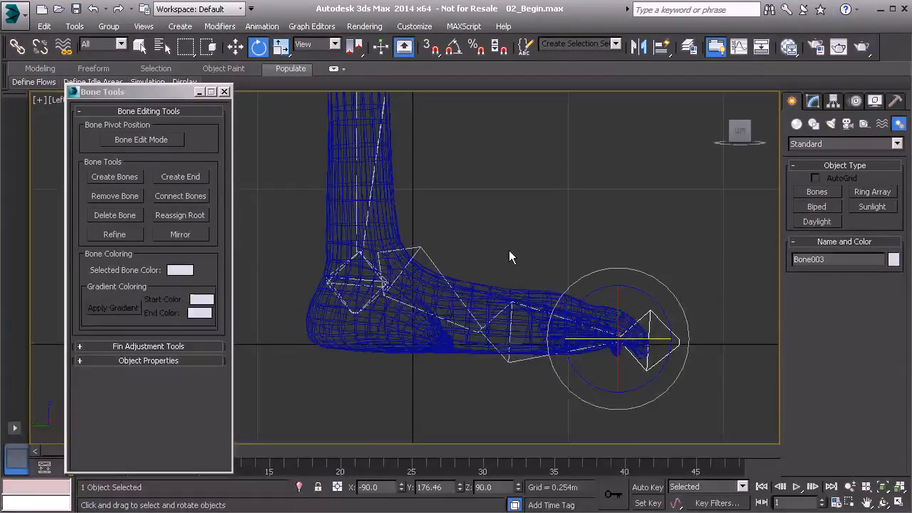
pyautogui.rightClick(486, 233)
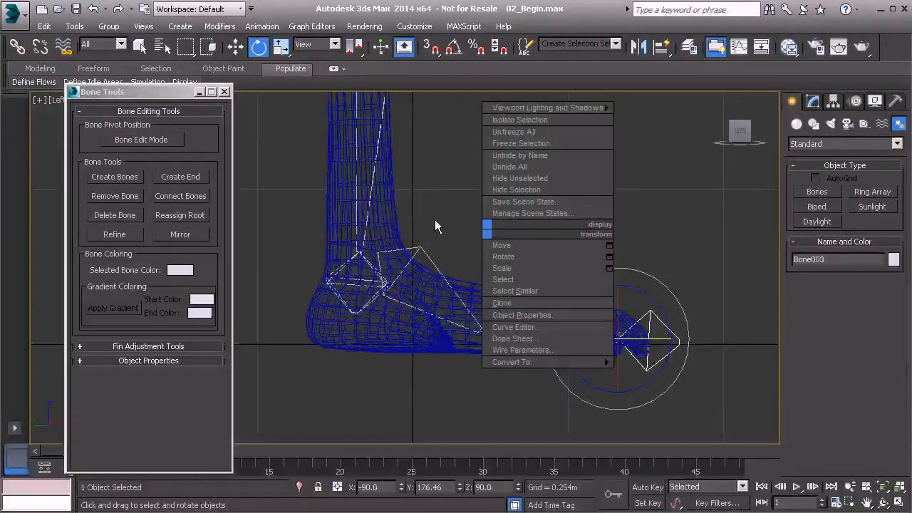
pyautogui.press('Escape')
# Step: Select the root bone of the new foot chain in the Perspective view, close to the left ankle
pyautogui.hotkey('alt', 'w')
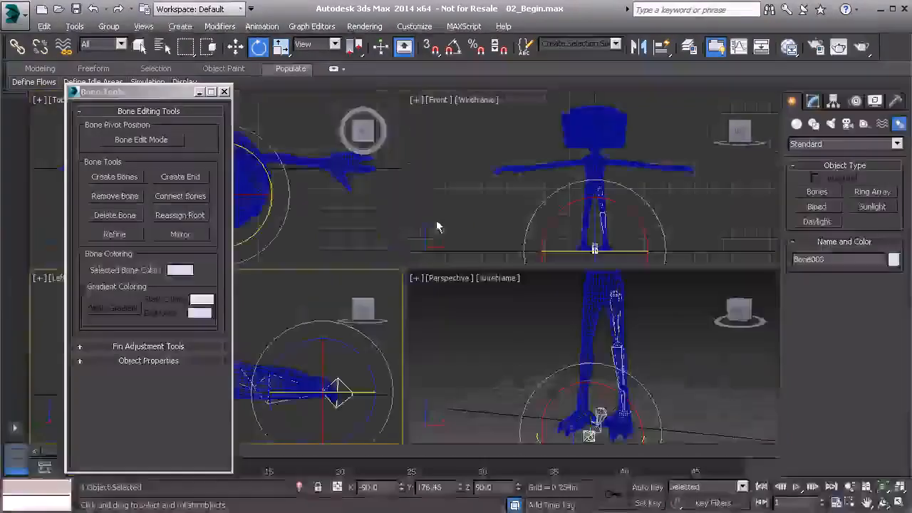
pyautogui.hotkey('alt', 'w')
pyautogui.scroll(5, 474, 328)
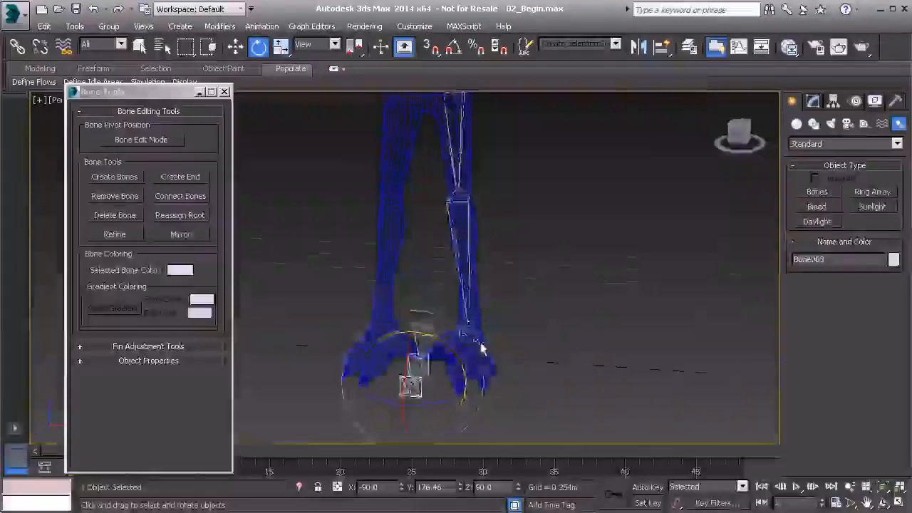
pyautogui.click(316, 259)
pyautogui.moveTo(316, 265); pyautogui.dragTo(365, 275, button='middle')
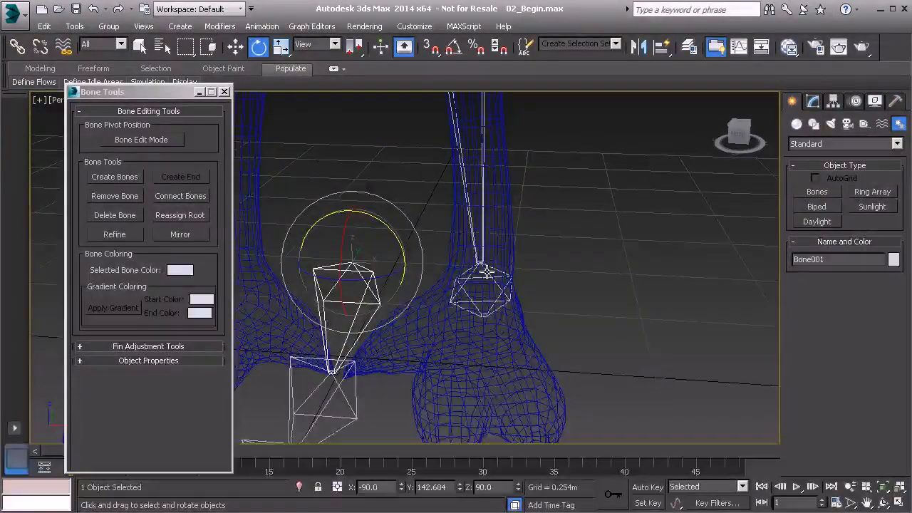